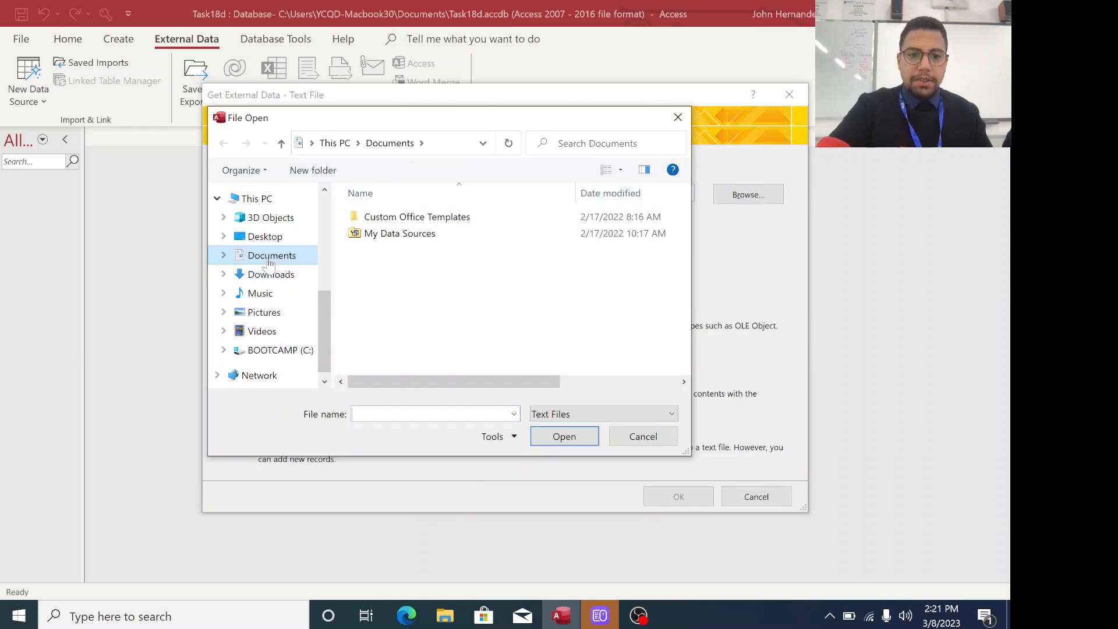
Choose teachers.csv from the Chapter18 folder as the text source to import into a new table.
left_click(269, 193)
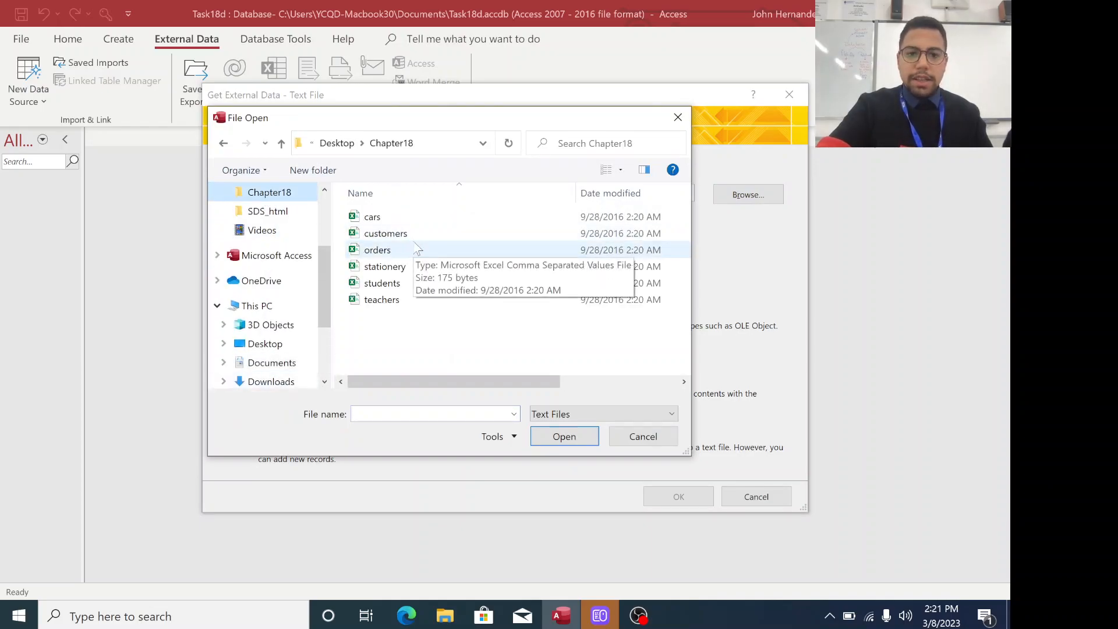
left_click(382, 300)
left_click(552, 437)
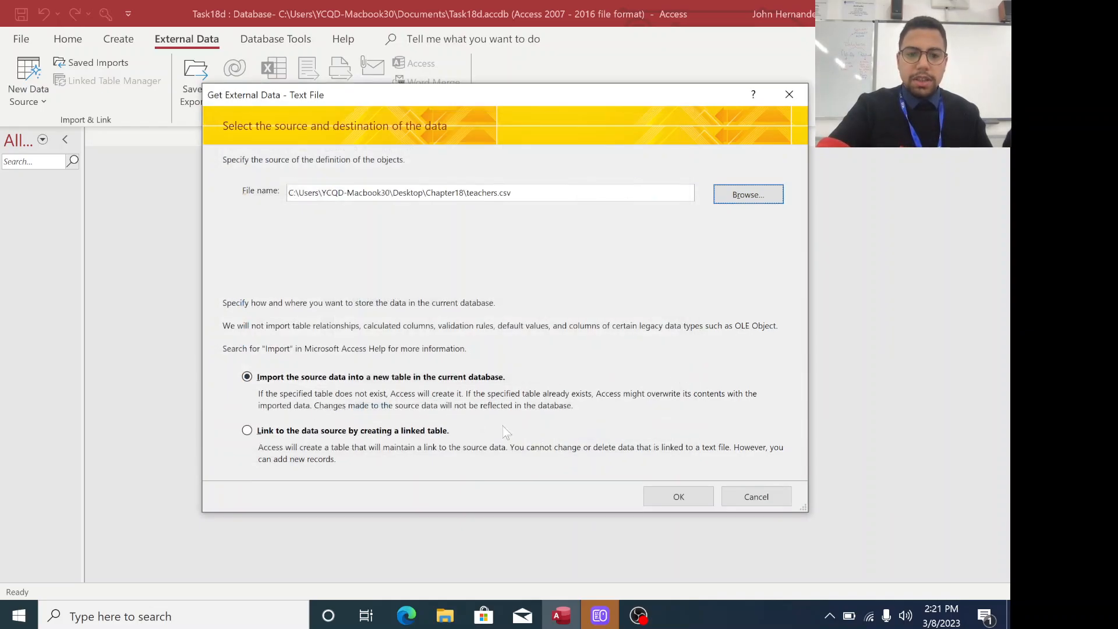
left_click(678, 496)
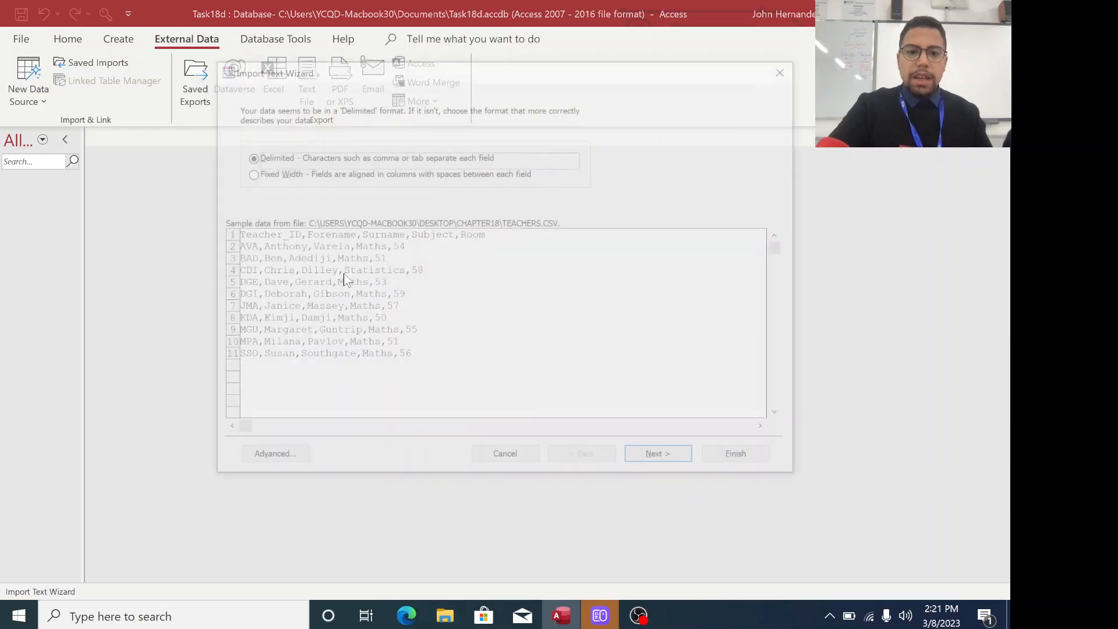
Keep the comma-delimited format and treat the first row of the teachers data as field names.
left_click(663, 460)
left_click(663, 463)
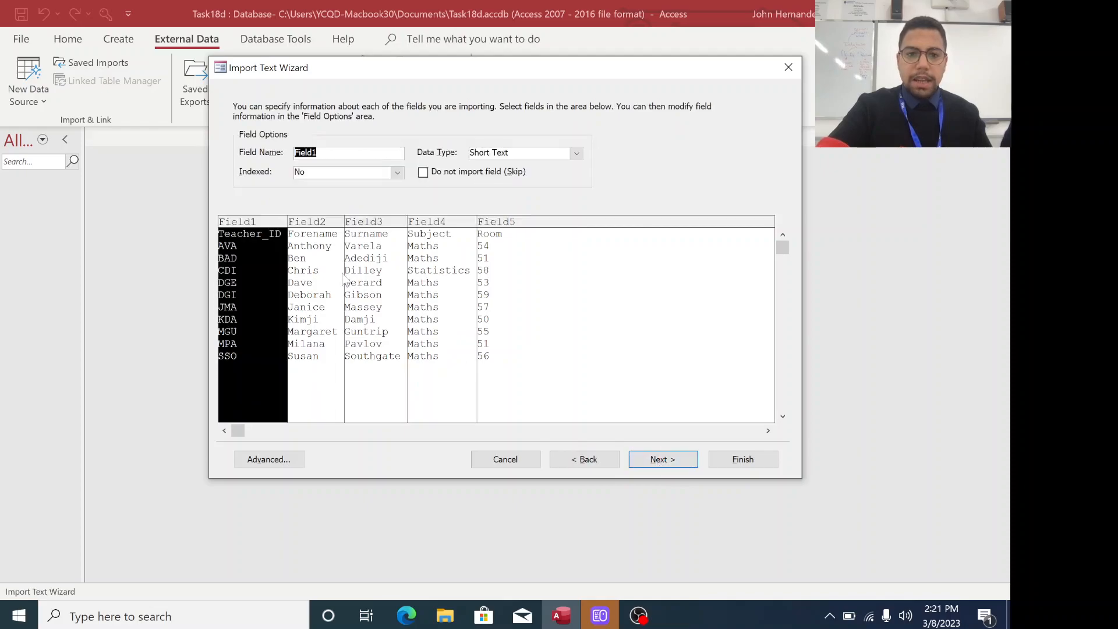
left_click(582, 460)
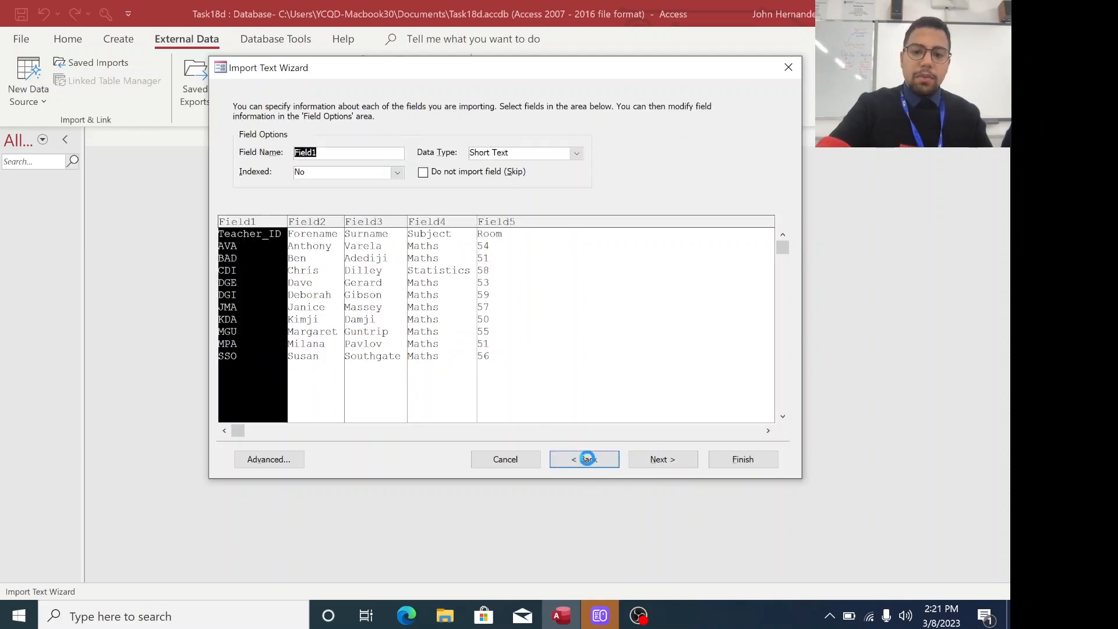
left_click(238, 185)
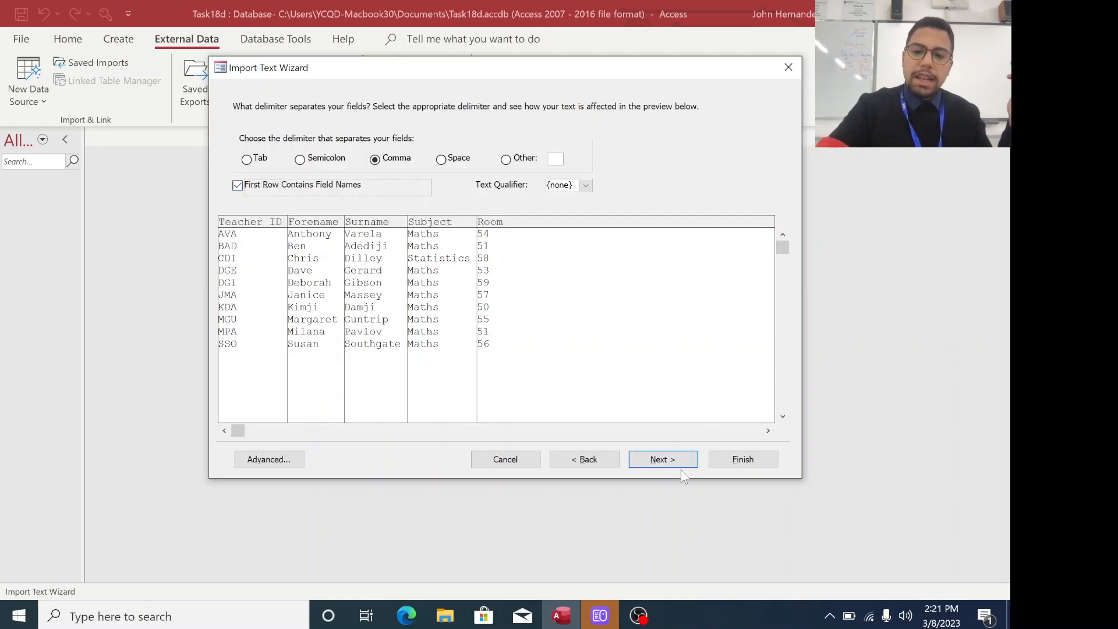
left_click(661, 459)
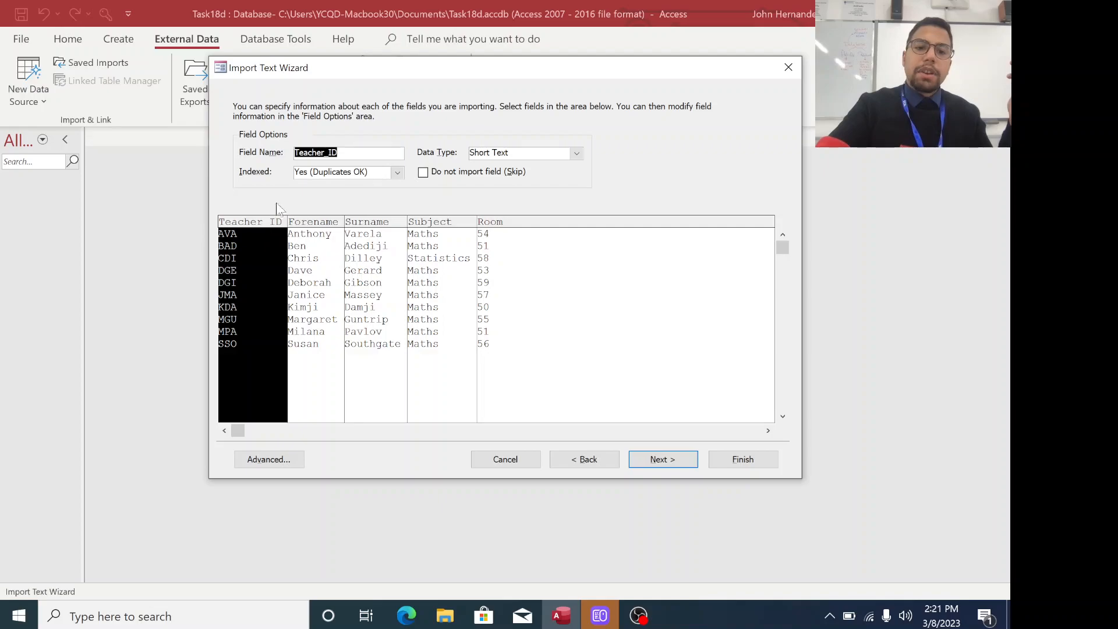
Rename the Teacher ID, Forename and Surname fields as SCode, FName and SName.
type("SCode")
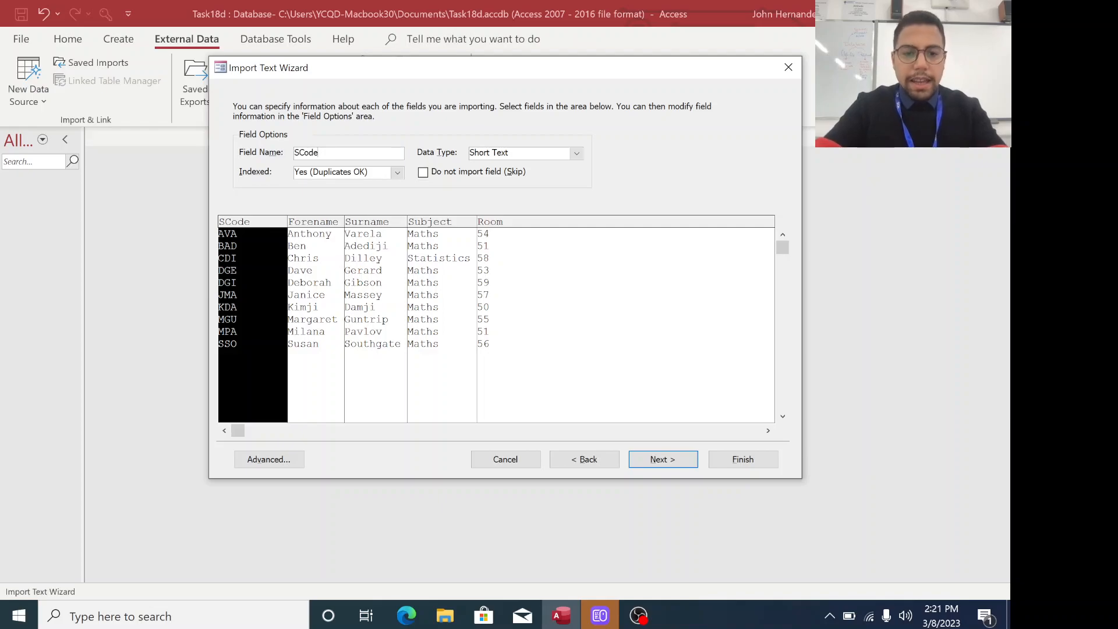
left_click(336, 228)
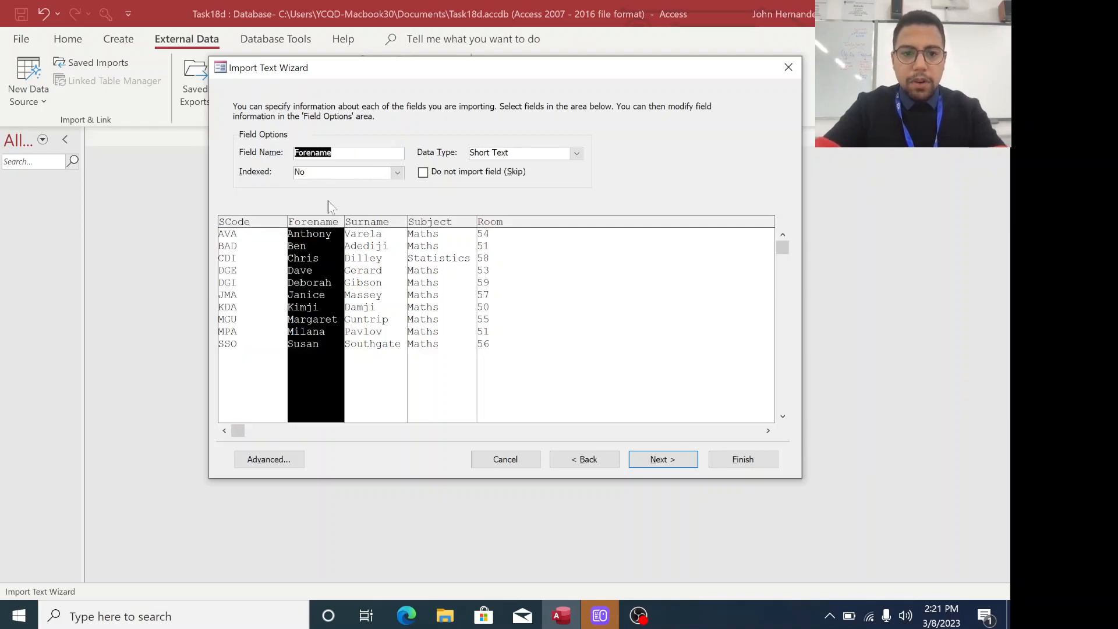
type("FNa")
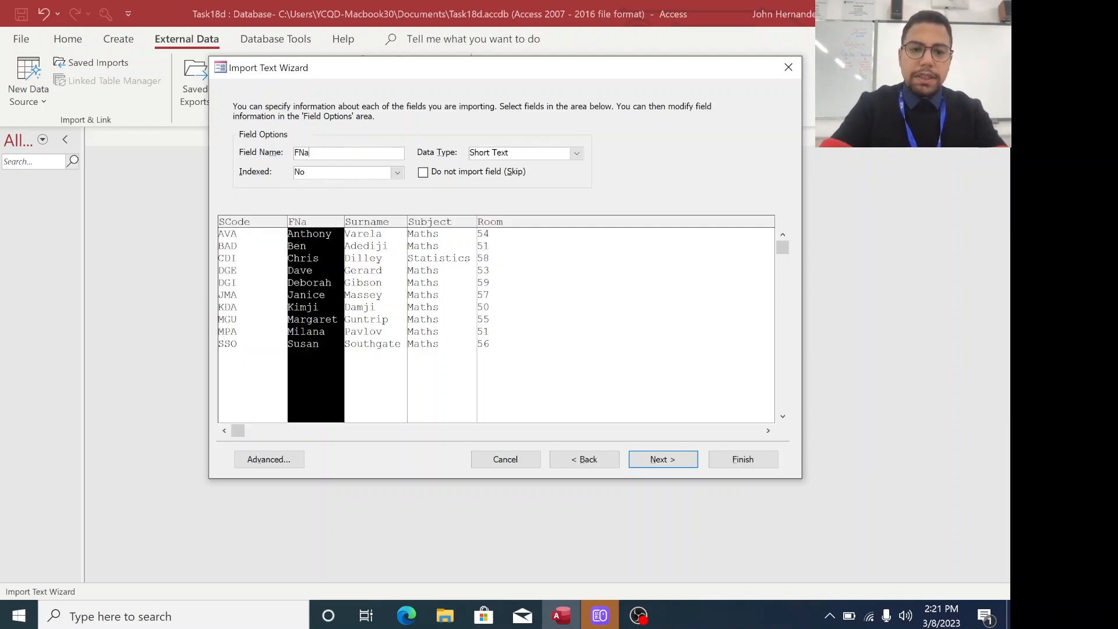
left_click(379, 234)
type("SName")
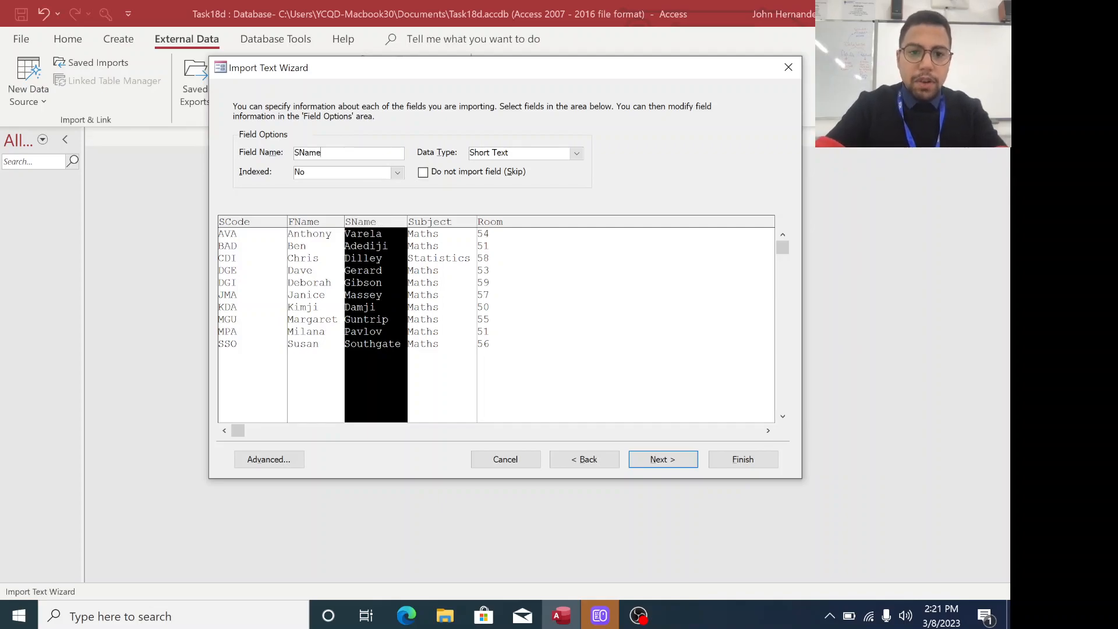
Check the Task 18d field list in the PDF in Edge, and set the Room field's data type to Integer in Access.
left_click(407, 616)
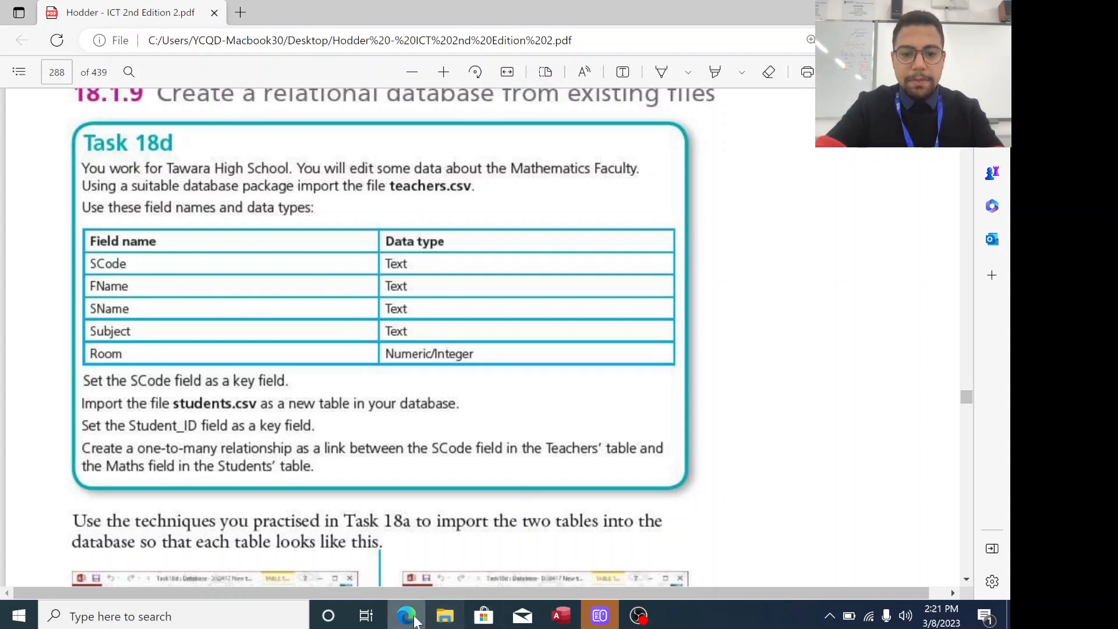
left_click(570, 617)
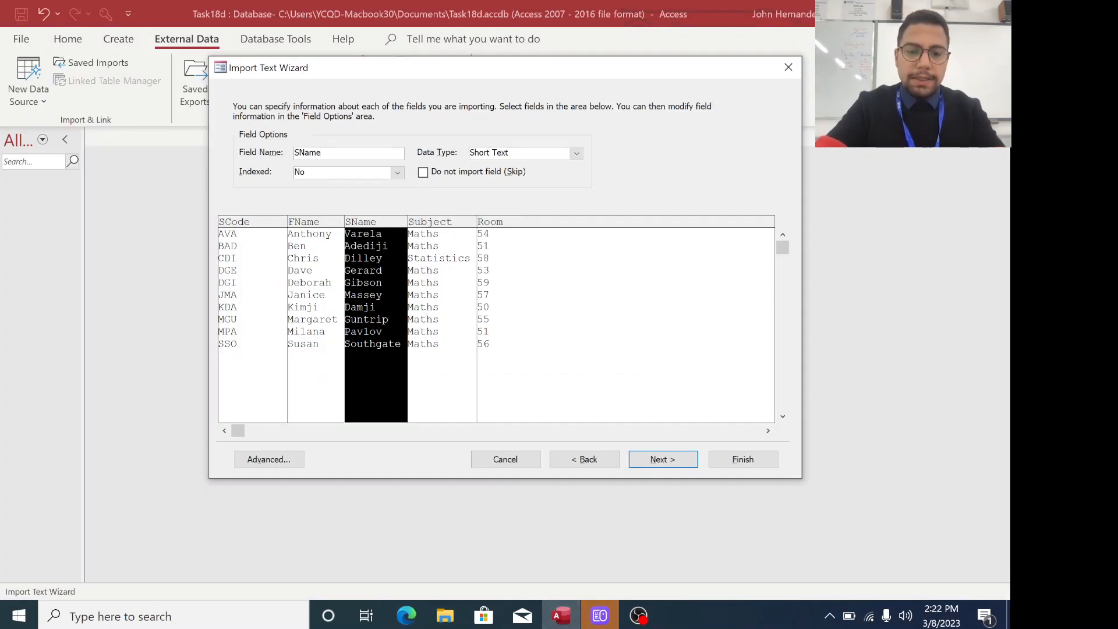
left_click(411, 229)
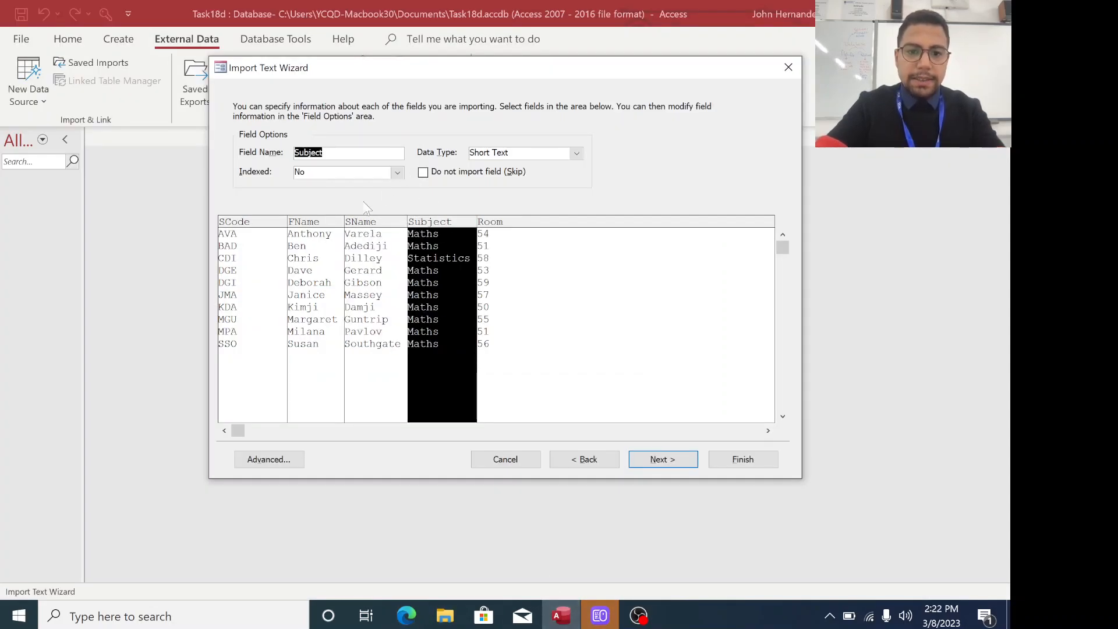
left_click(354, 232)
left_click(473, 223)
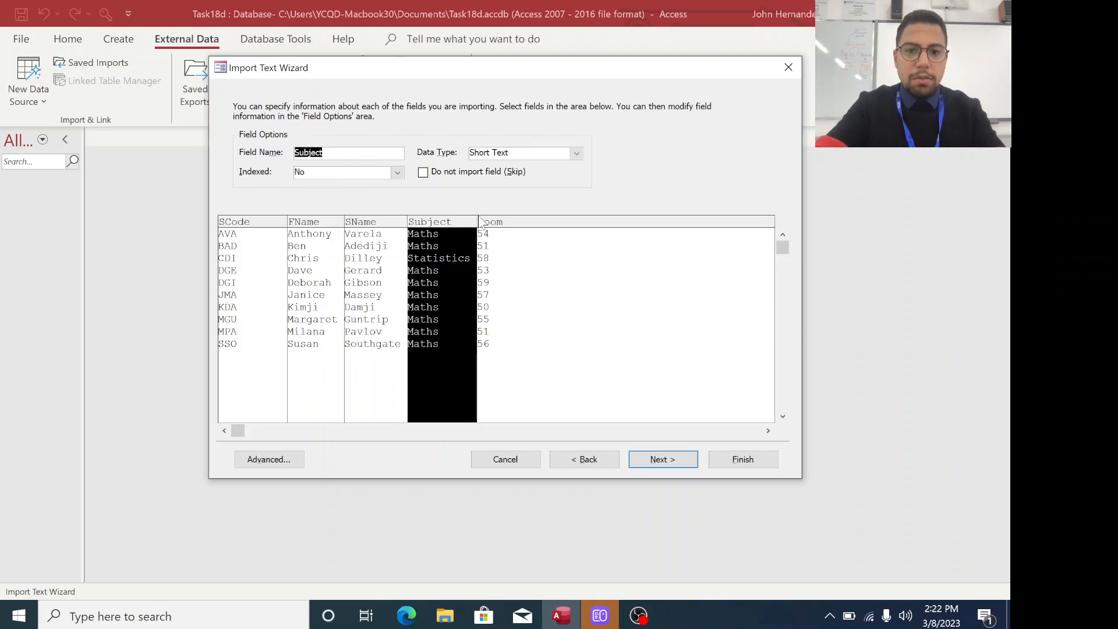
left_click(510, 228)
left_click(577, 153)
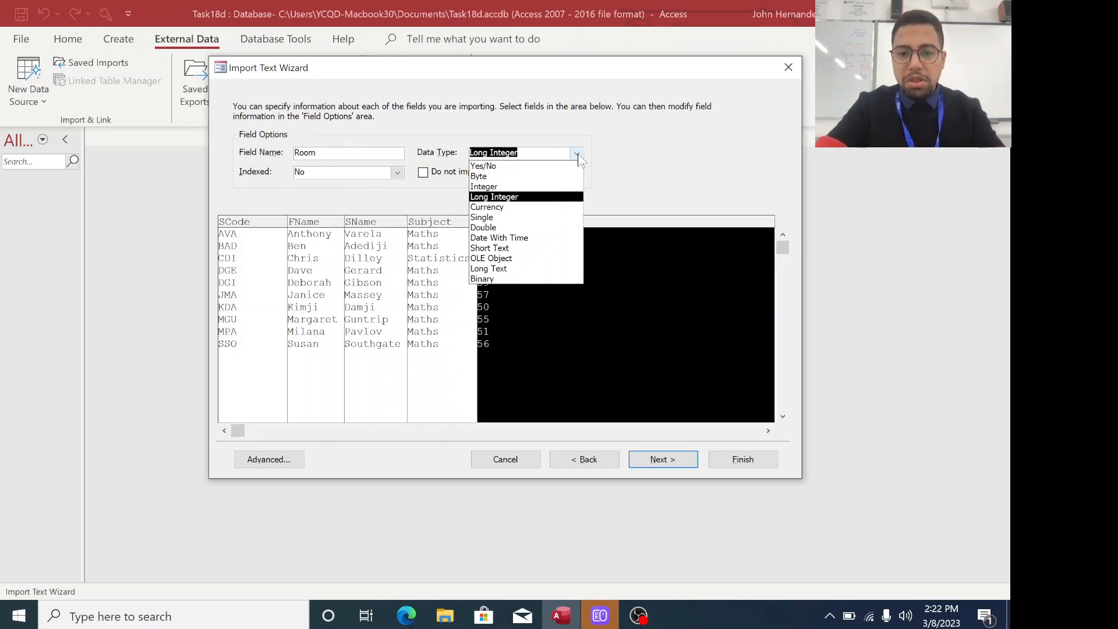
left_click(543, 184)
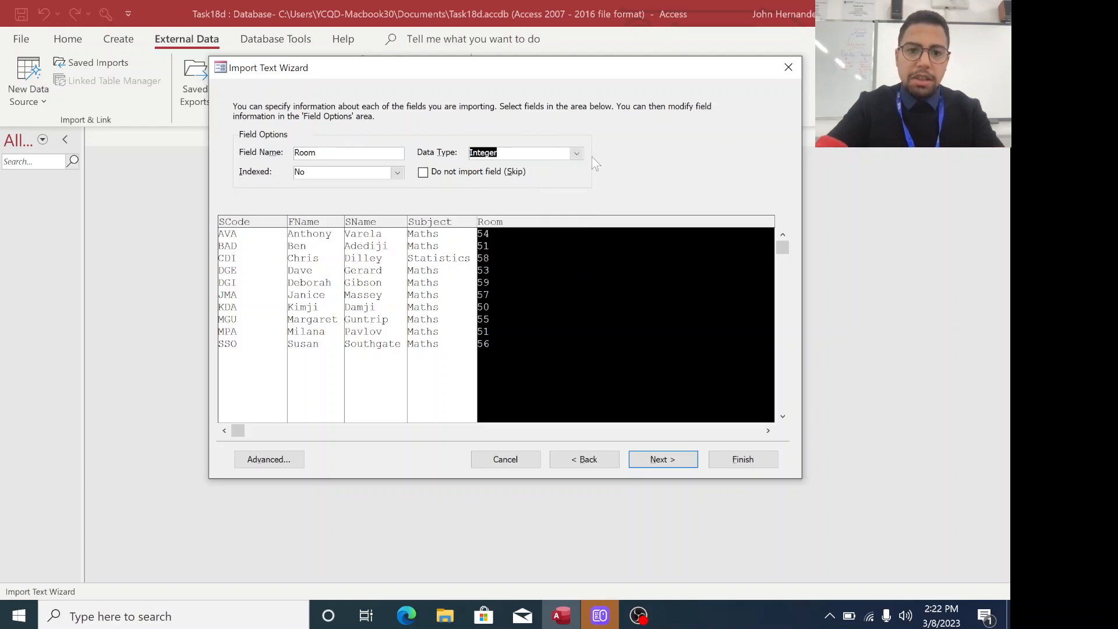
Review the SName, FName and SCode field options, and choose SCode as the table's own primary key.
left_click(369, 228)
left_click(322, 230)
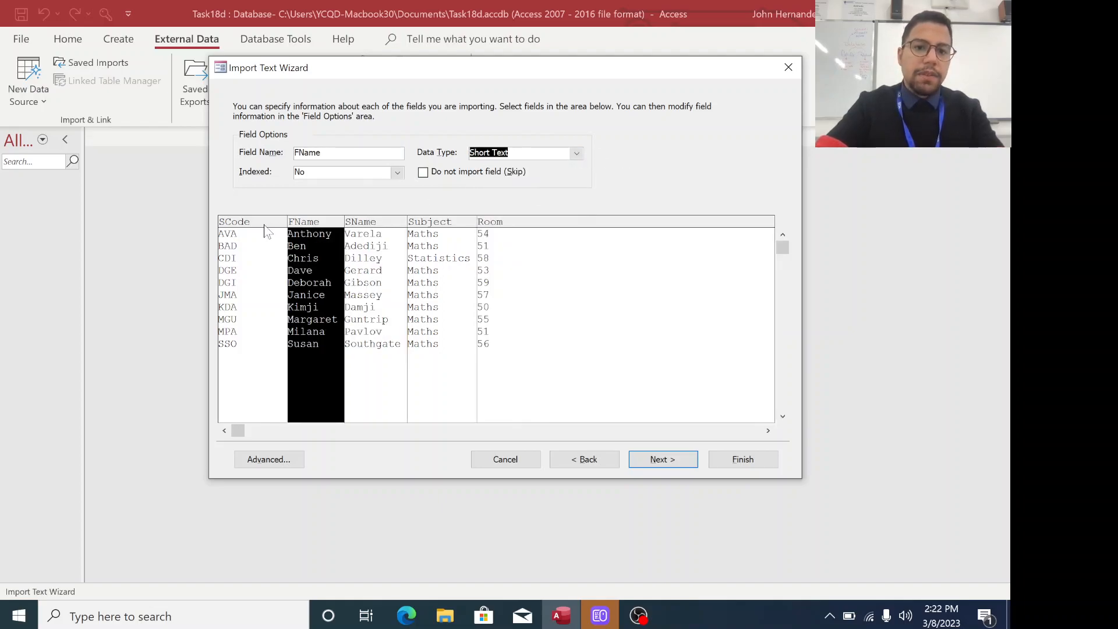
left_click(260, 230)
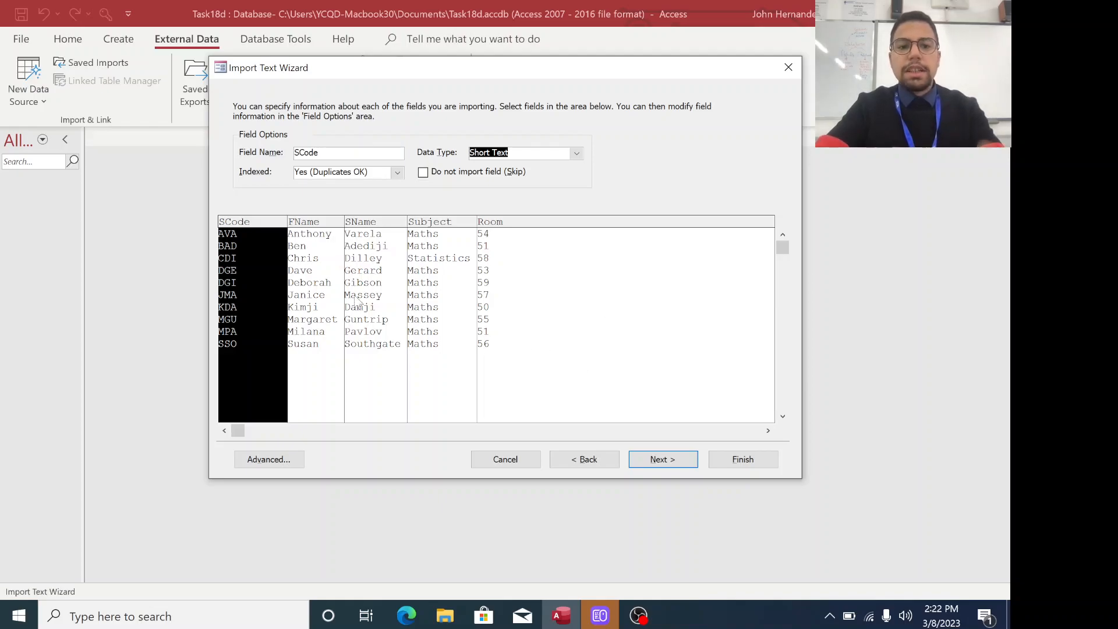
left_click(678, 461)
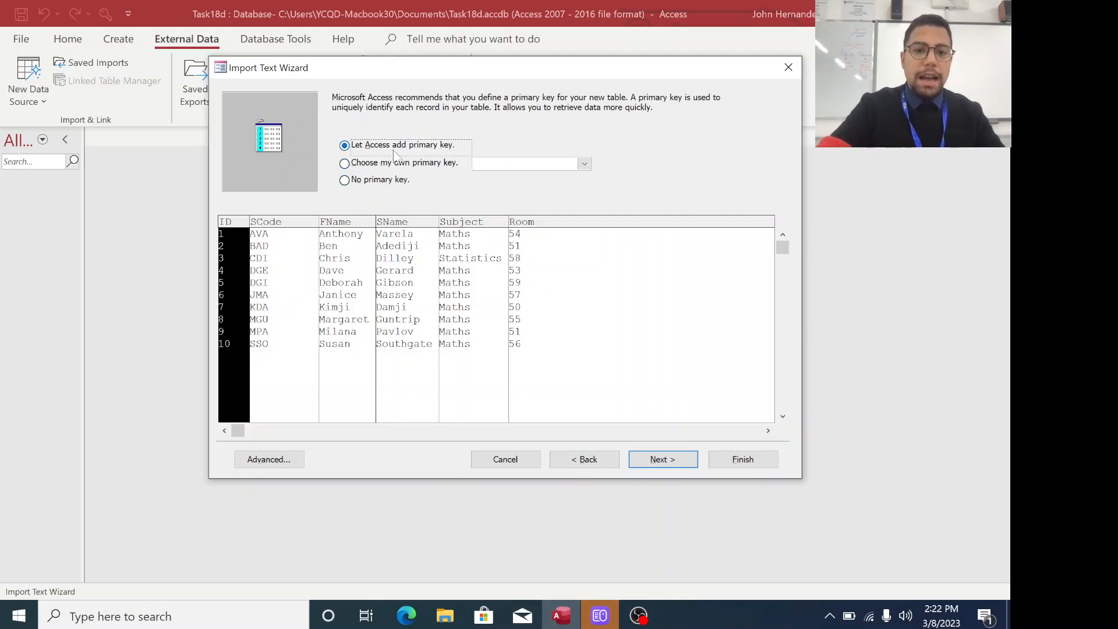
left_click(390, 169)
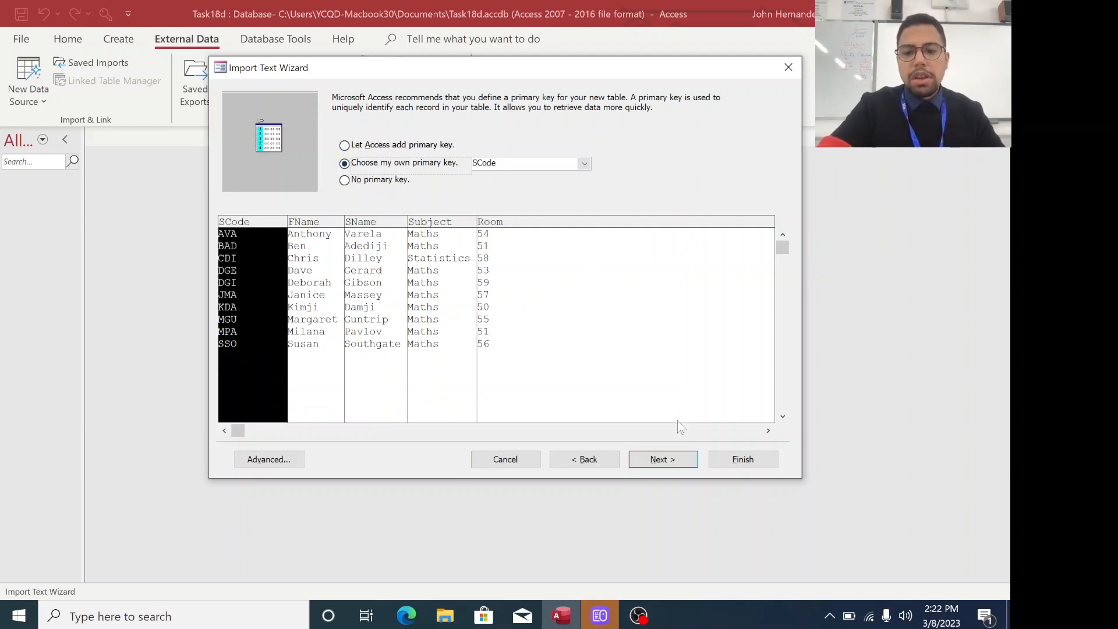
left_click(676, 455)
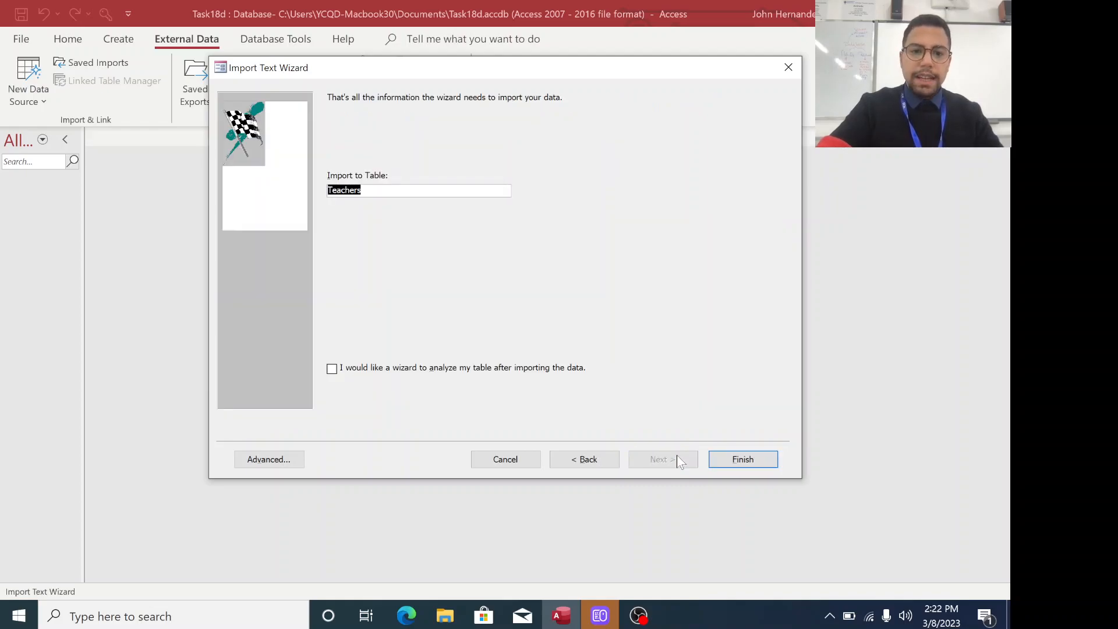
Import the teachers data into a table named TeachersTbl and open that table in Datasheet View.
left_click(362, 190)
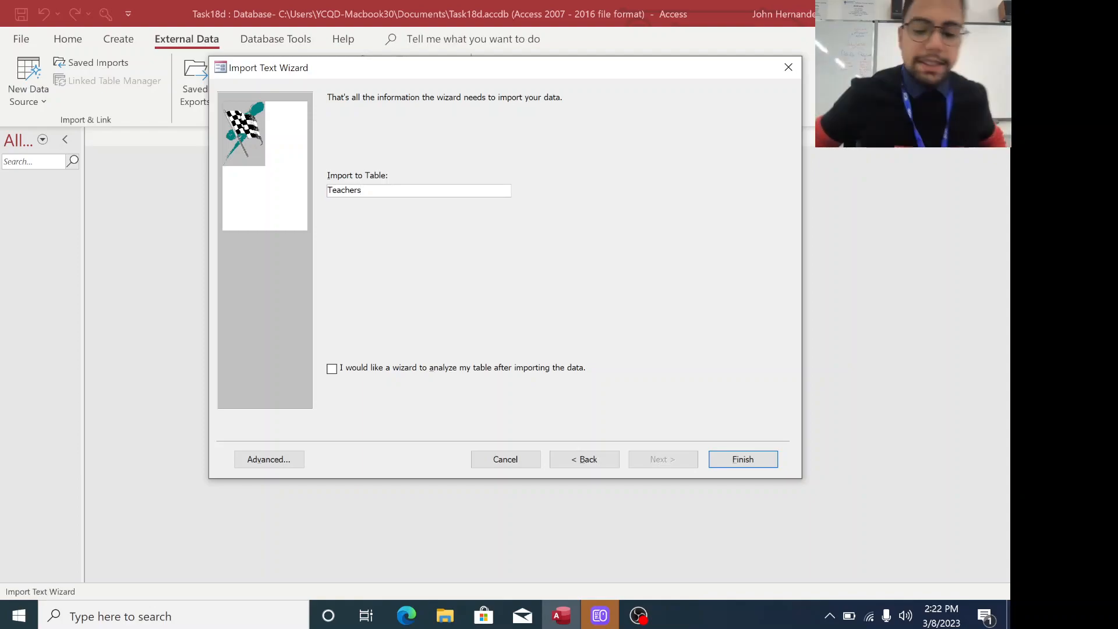
type("Ta")
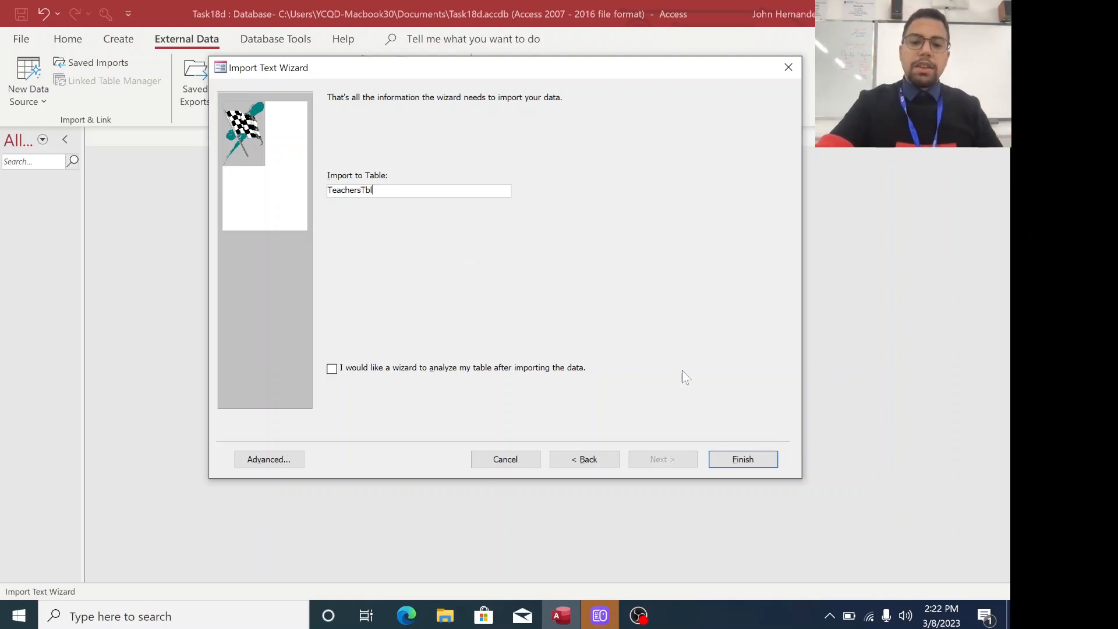
left_click(746, 464)
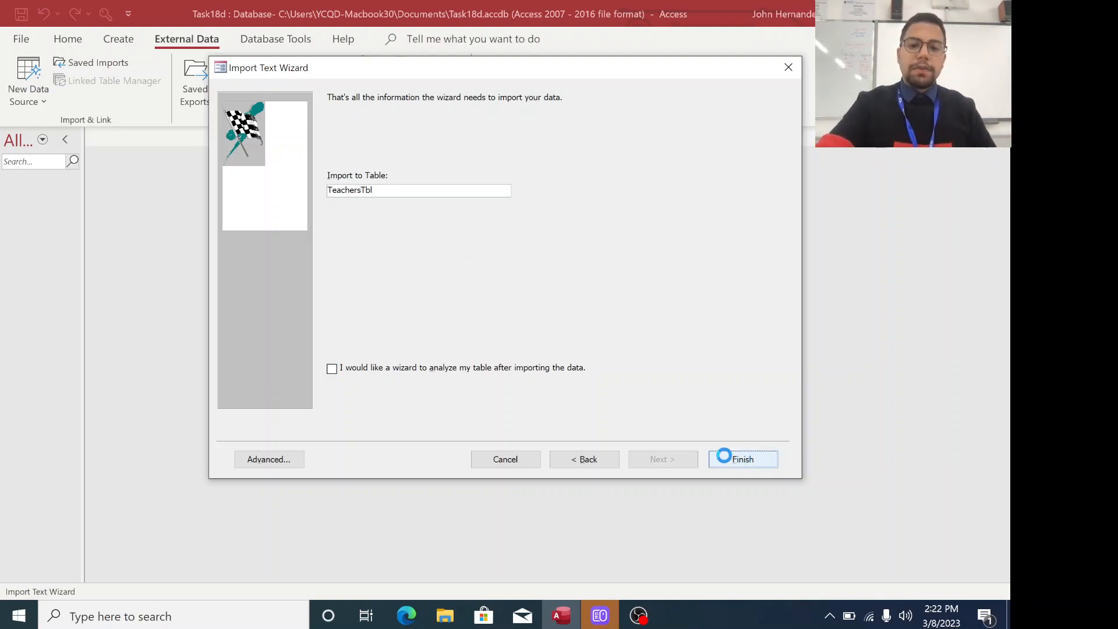
left_click(756, 498)
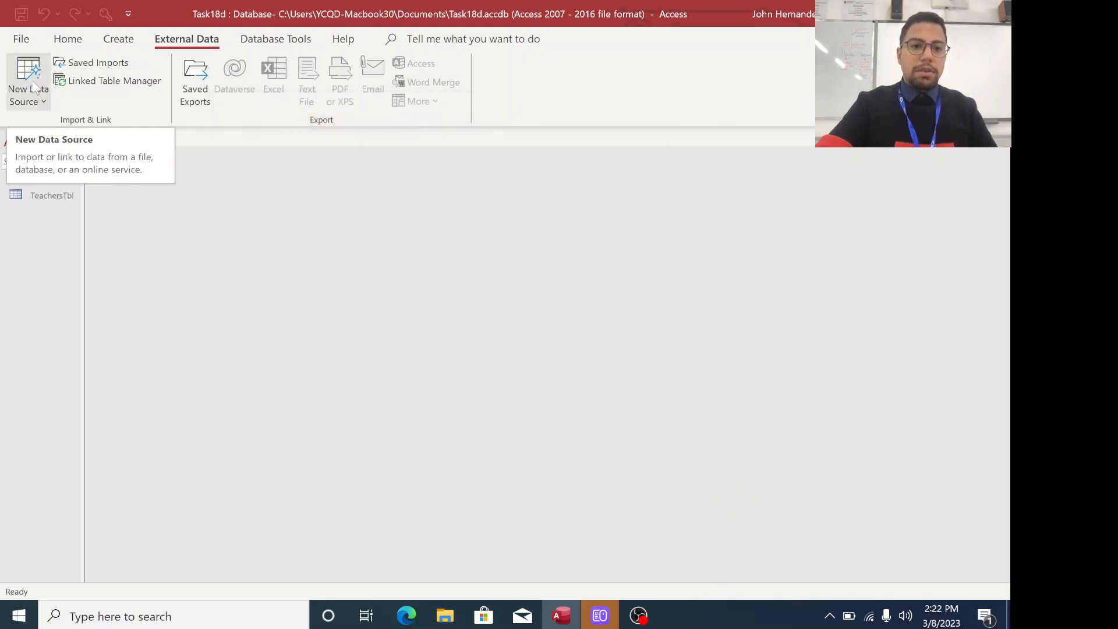
double_click(53, 195)
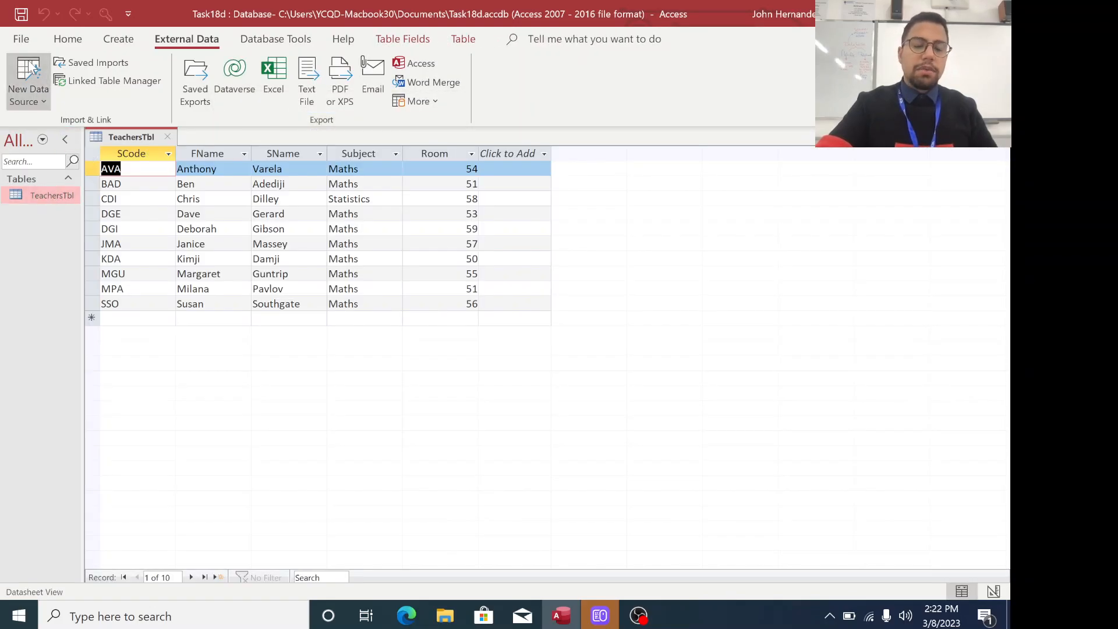
Start a new text file import of students.csv from the Chapter18 folder into a new table.
left_click(28, 81)
mouse_move(78, 132)
left_click(256, 250)
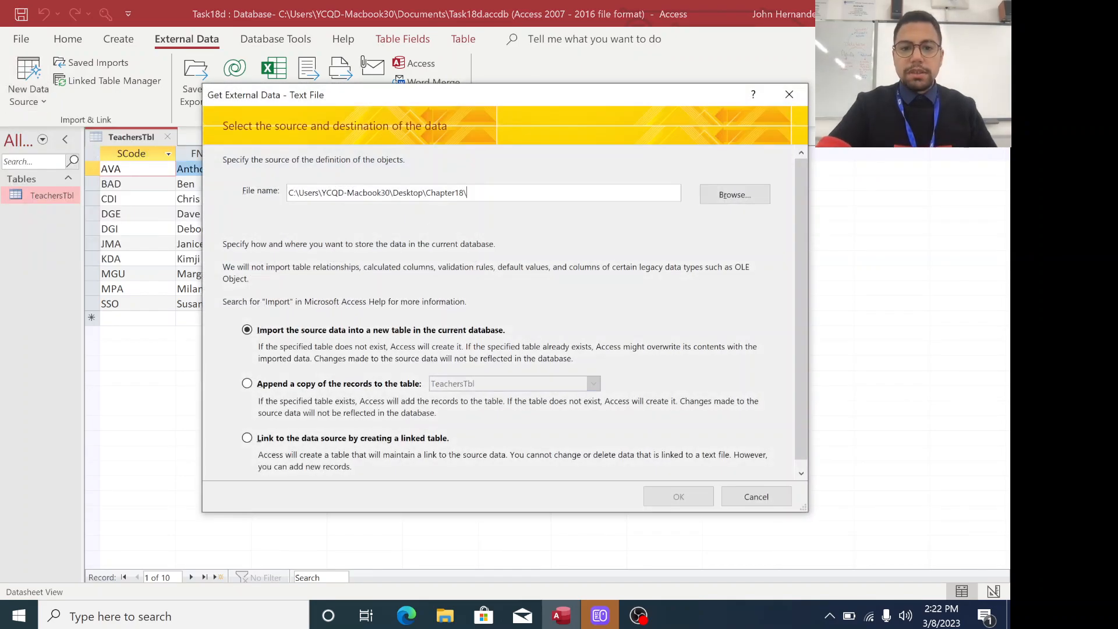
left_click(713, 198)
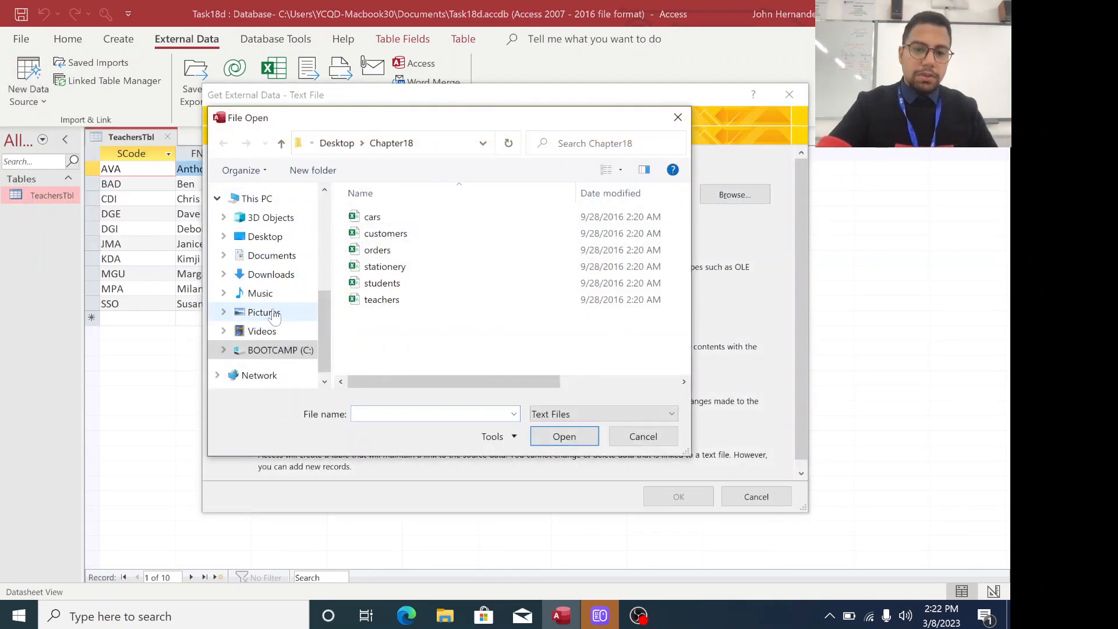
left_click(382, 283)
left_click(552, 438)
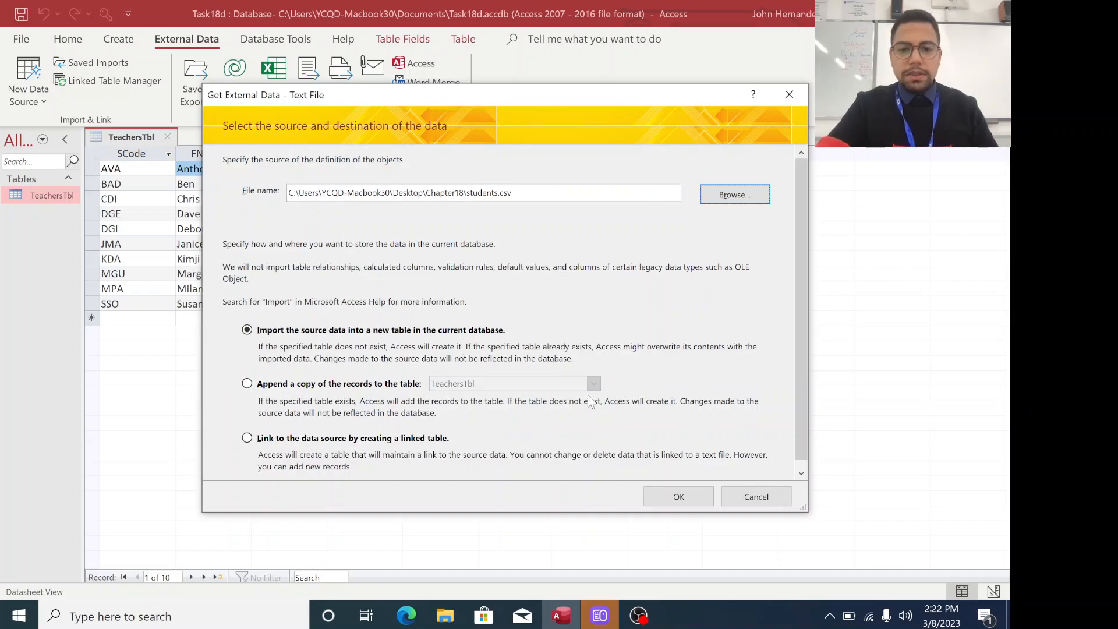
left_click(679, 496)
Keep the comma delimiter for the students data and treat its first row as field names.
double_click(662, 460)
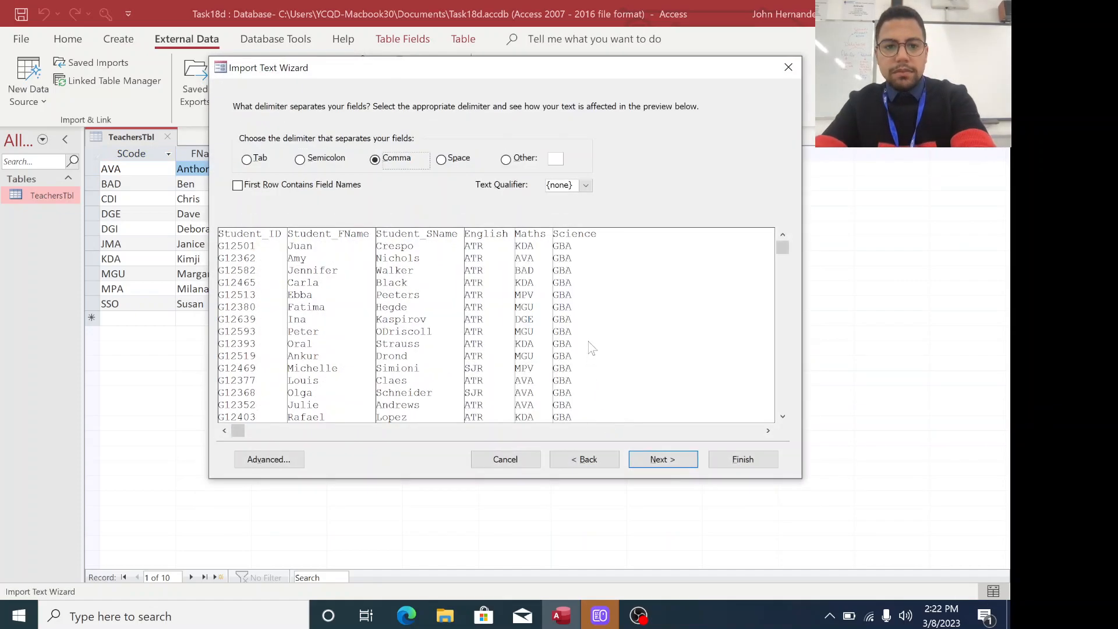
left_click(576, 463)
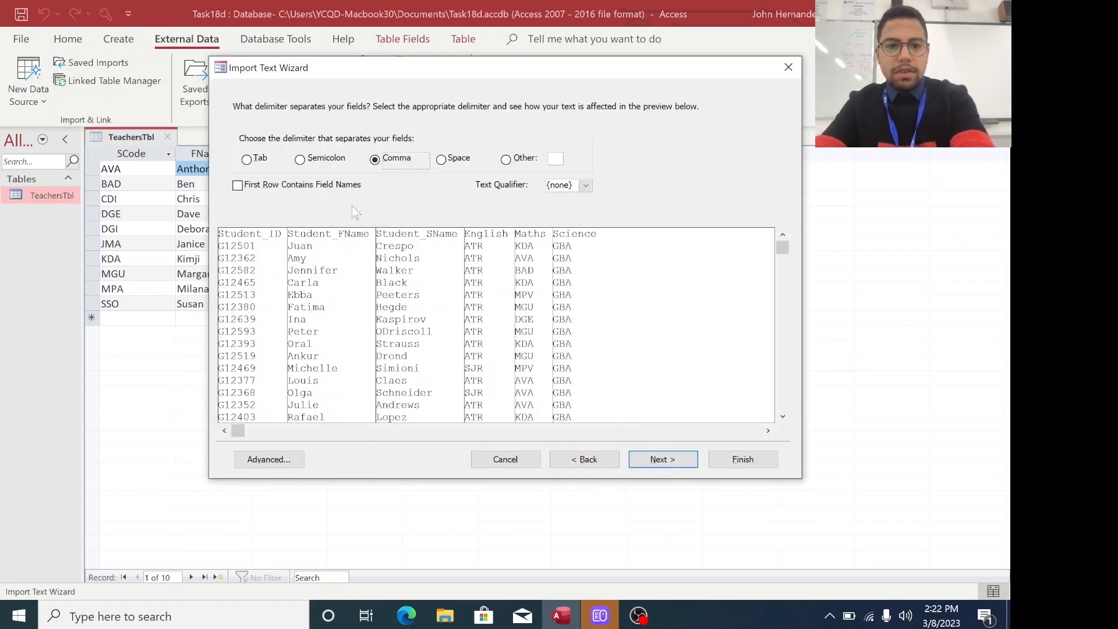
left_click(237, 185)
left_click(657, 461)
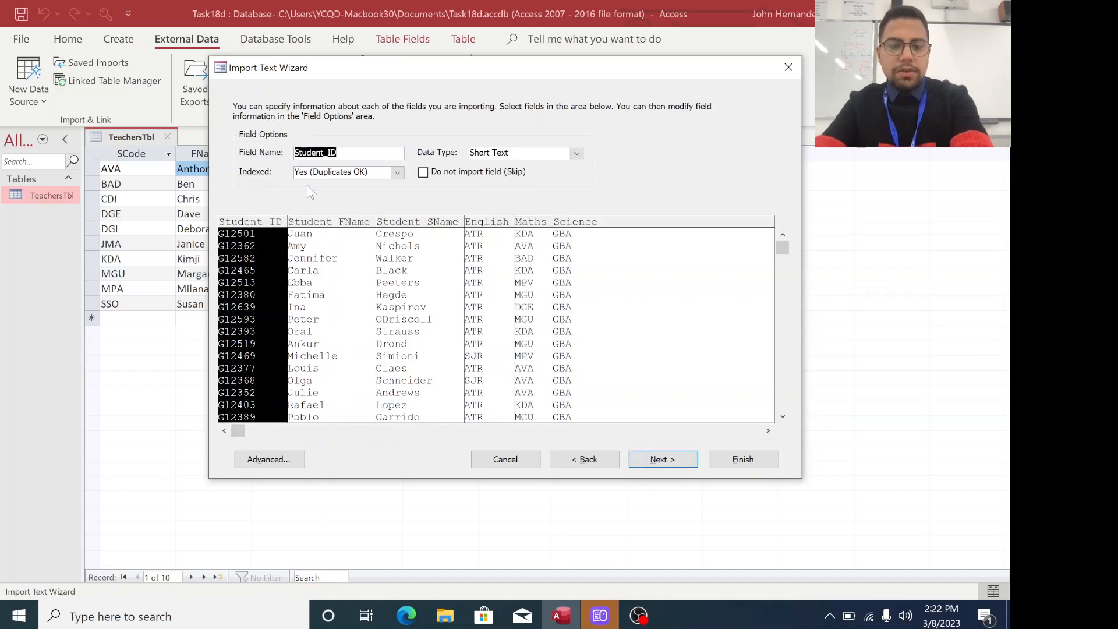
Review the field name and data type settings of each students column, ending on Student ID.
left_click(353, 231)
left_click(393, 229)
left_click(492, 224)
left_click(536, 224)
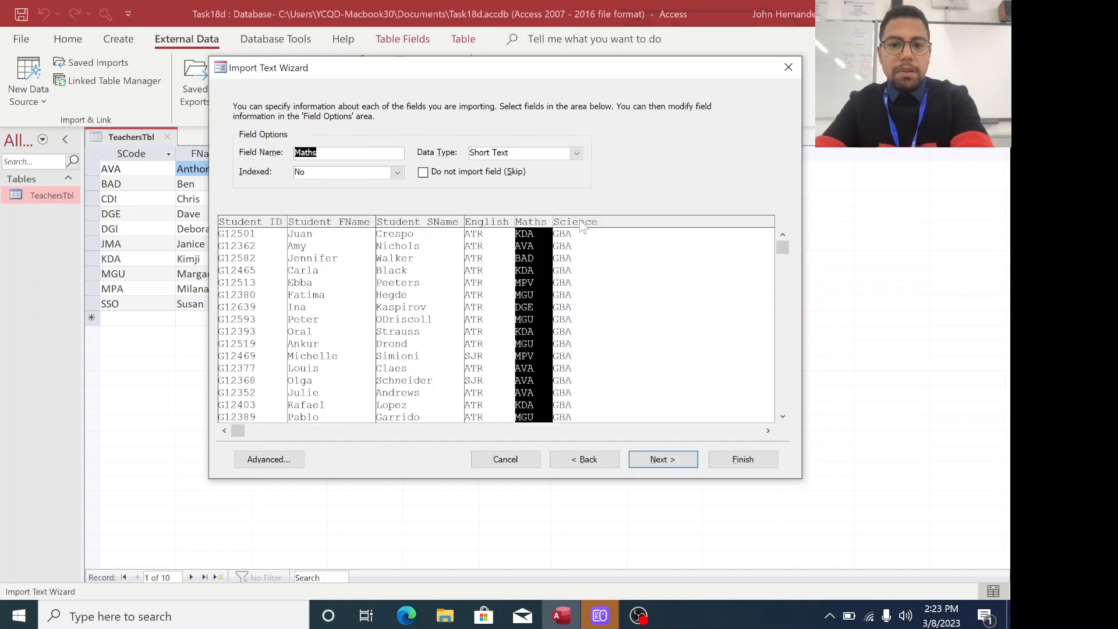
left_click(583, 227)
left_click(277, 229)
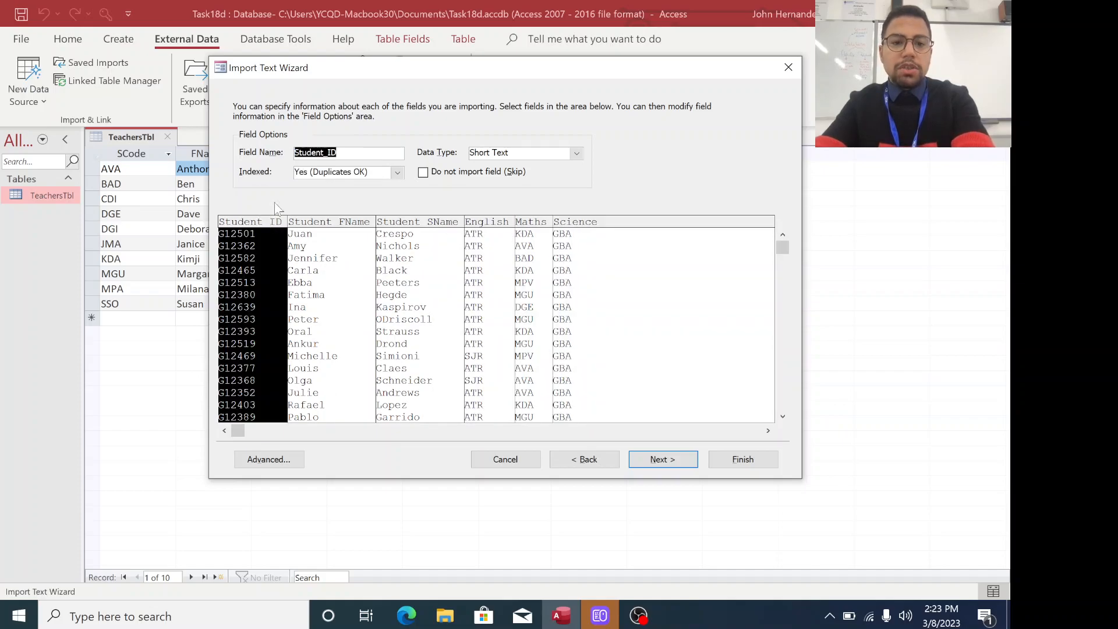
Set Student_ID as the primary key and finish importing the students data into a table named StudentsTbl.
left_click(655, 459)
left_click(364, 164)
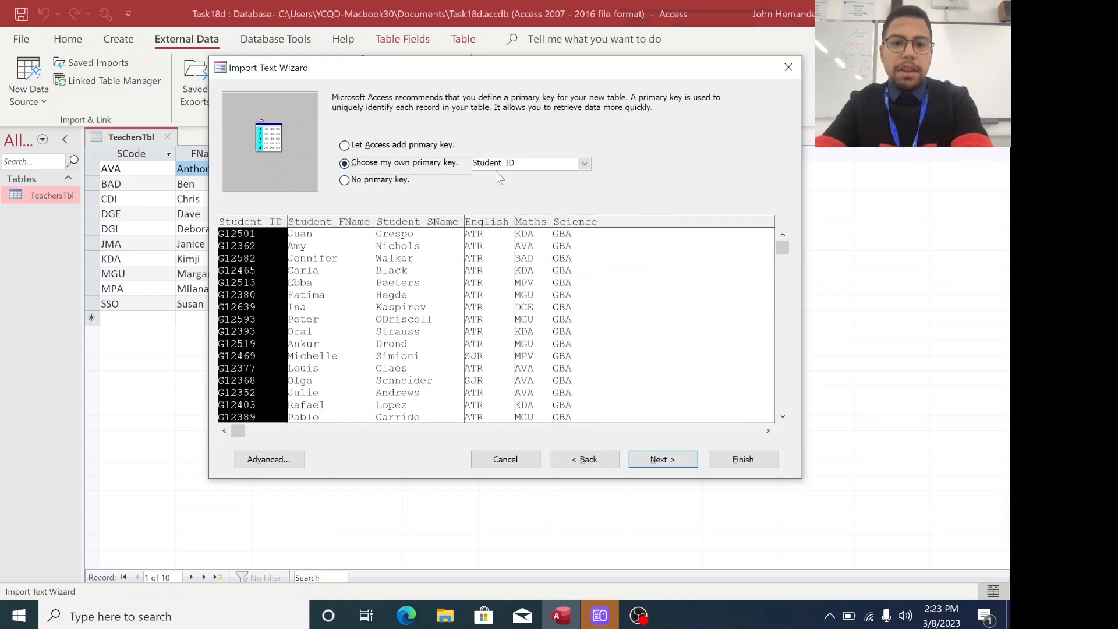
left_click(650, 455)
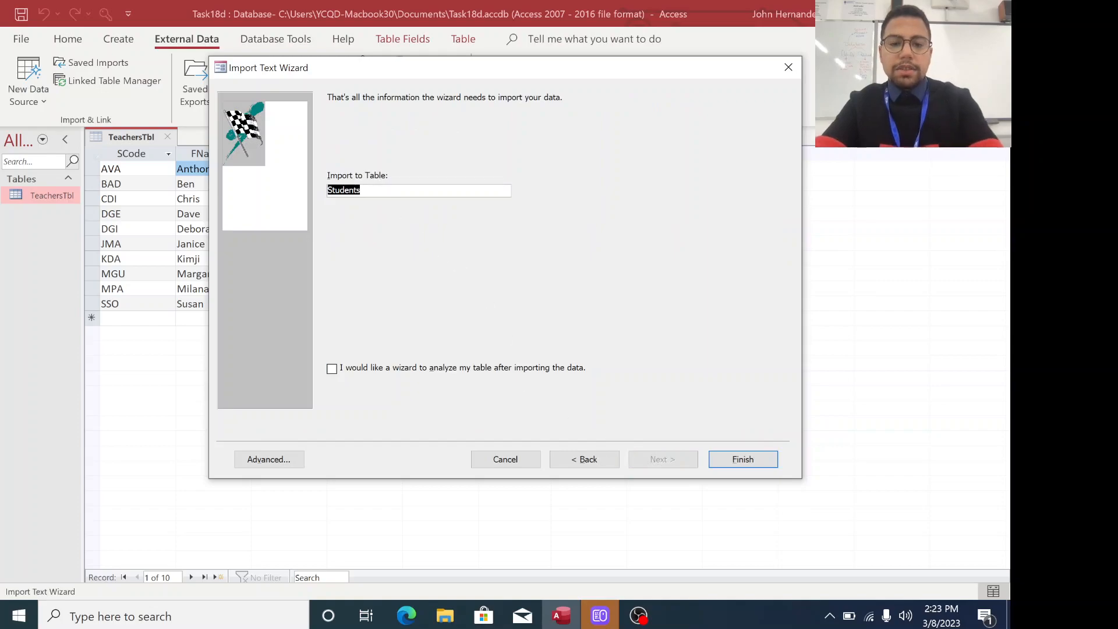
left_click(396, 190)
type("Tbl")
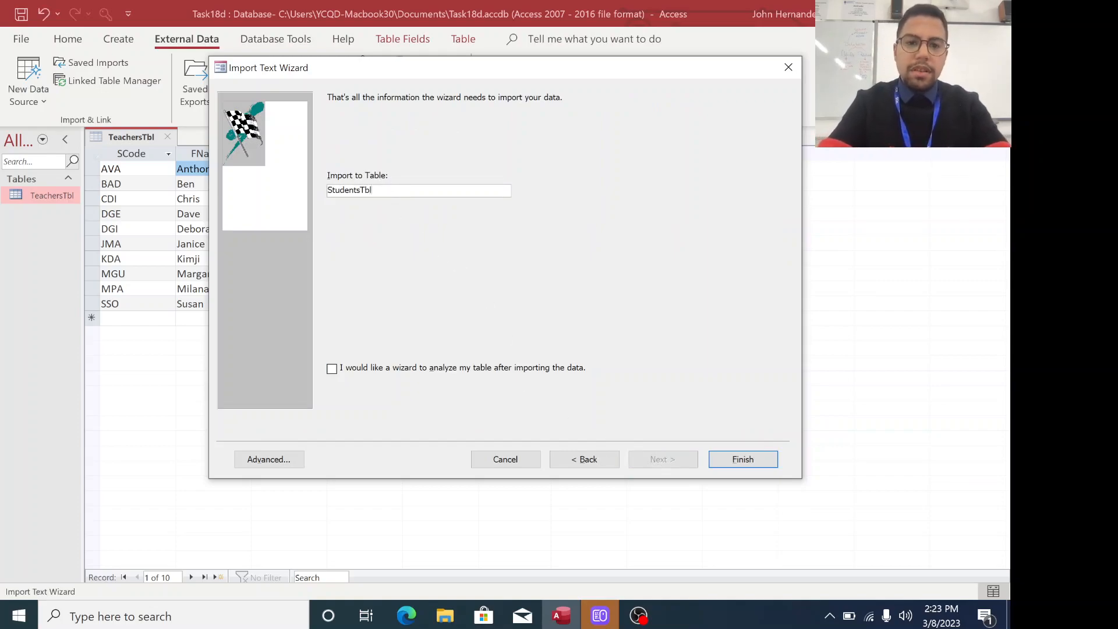
left_click(757, 459)
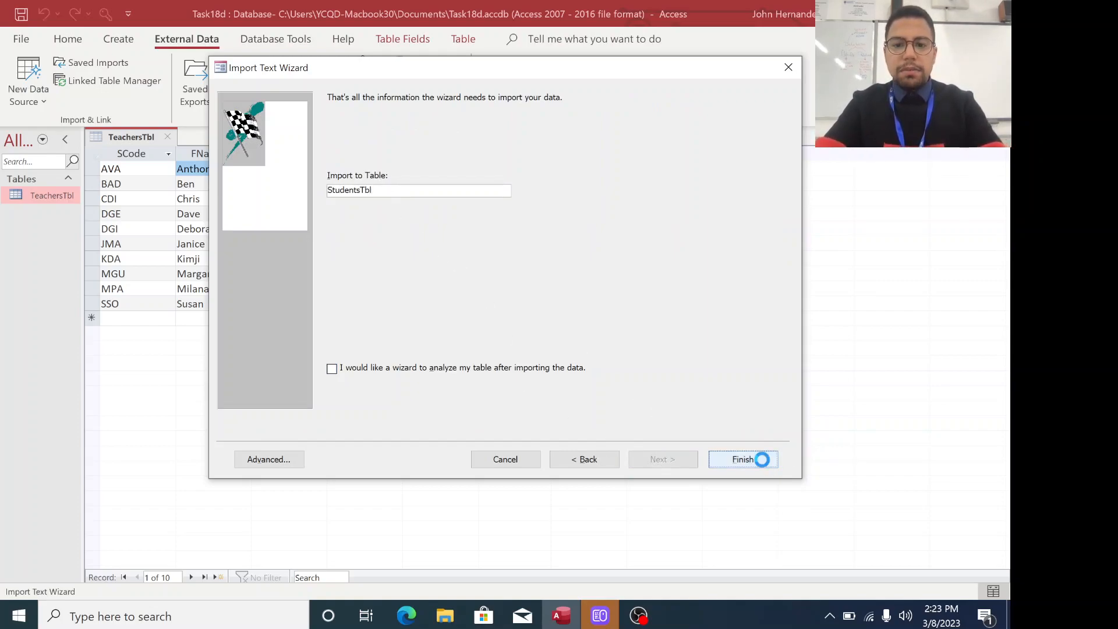
left_click(763, 498)
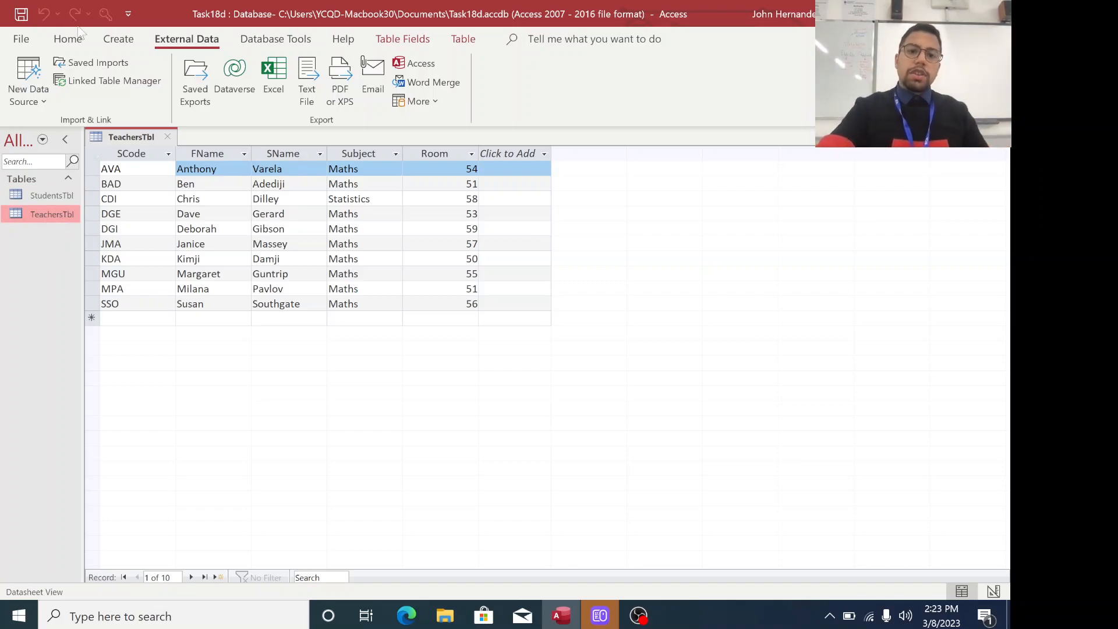
Open the Relationships window with TeachersTbl's datasheet closed, and add StudentsTbl and TeachersTbl to the layout, spaced apart.
left_click(263, 45)
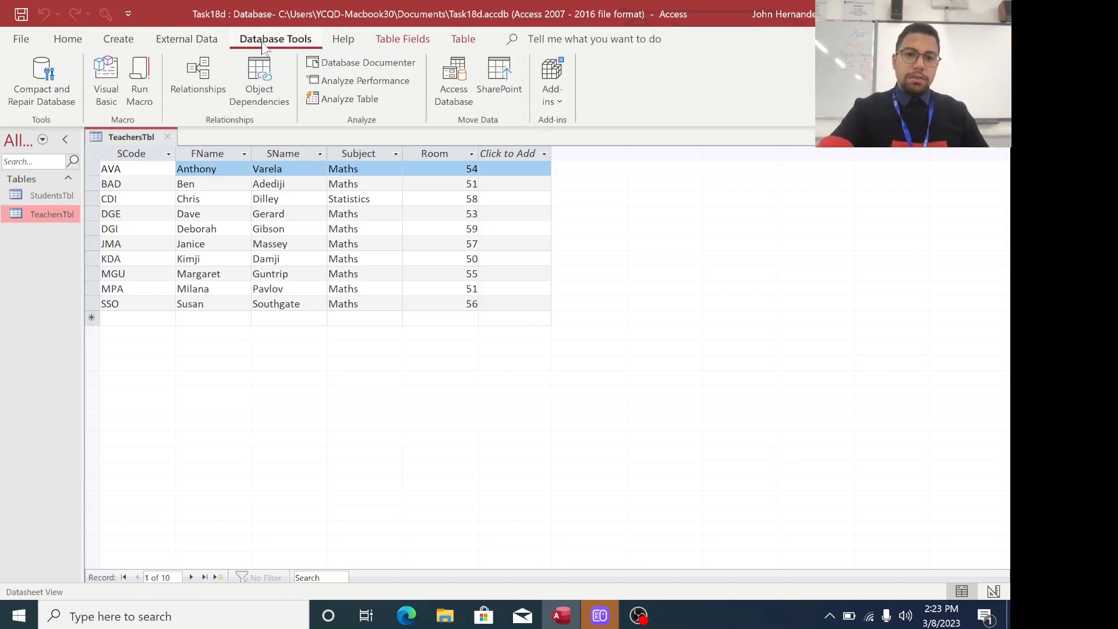
left_click(205, 73)
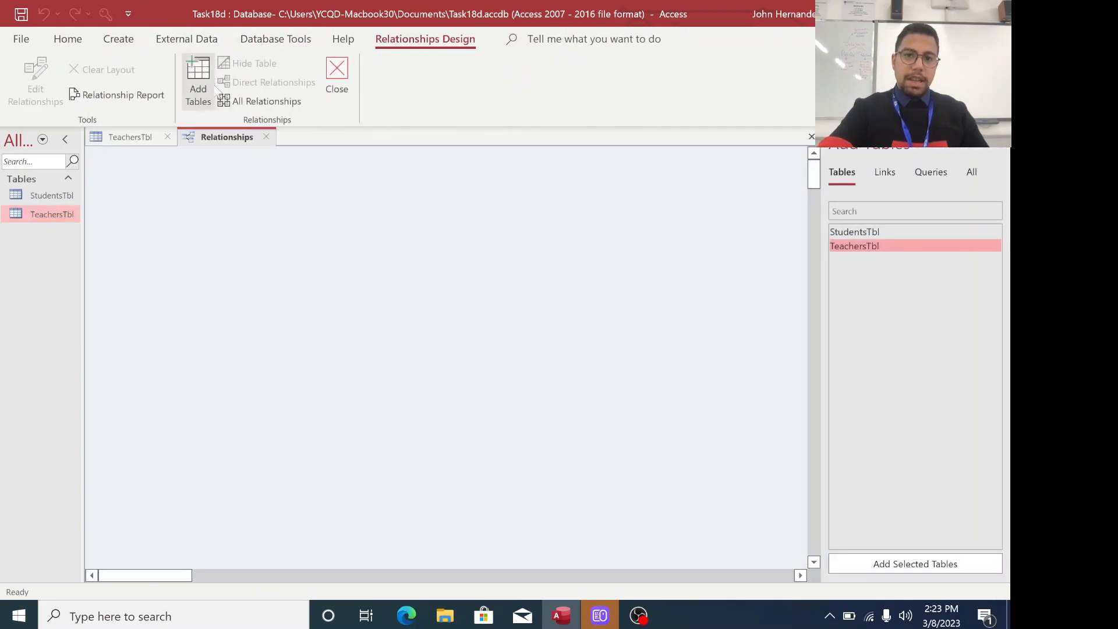
left_click(167, 138)
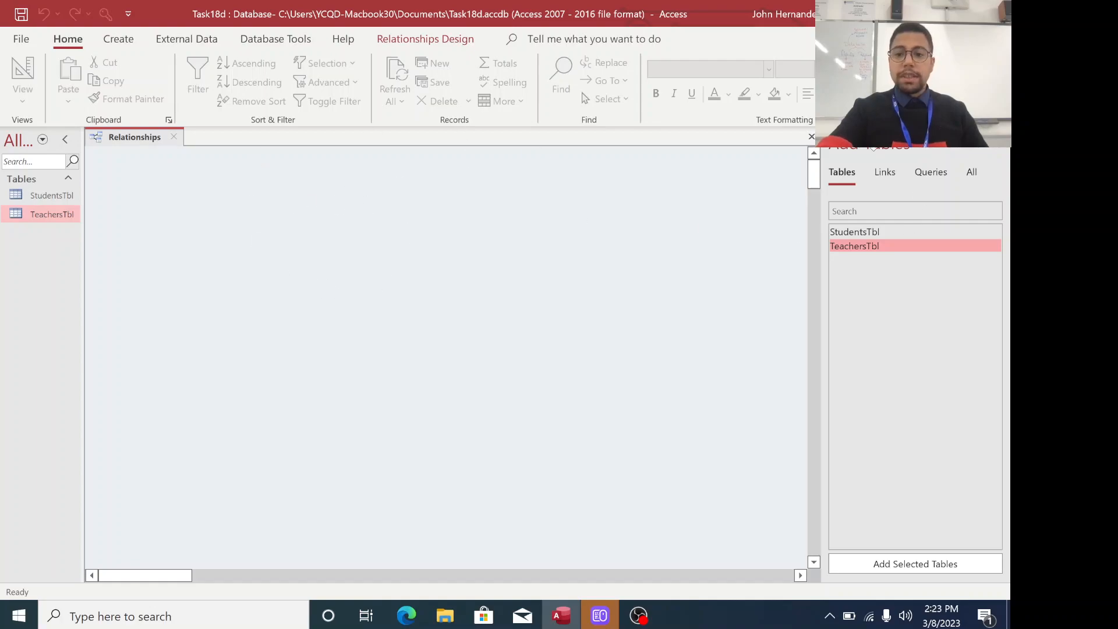
double_click(859, 233)
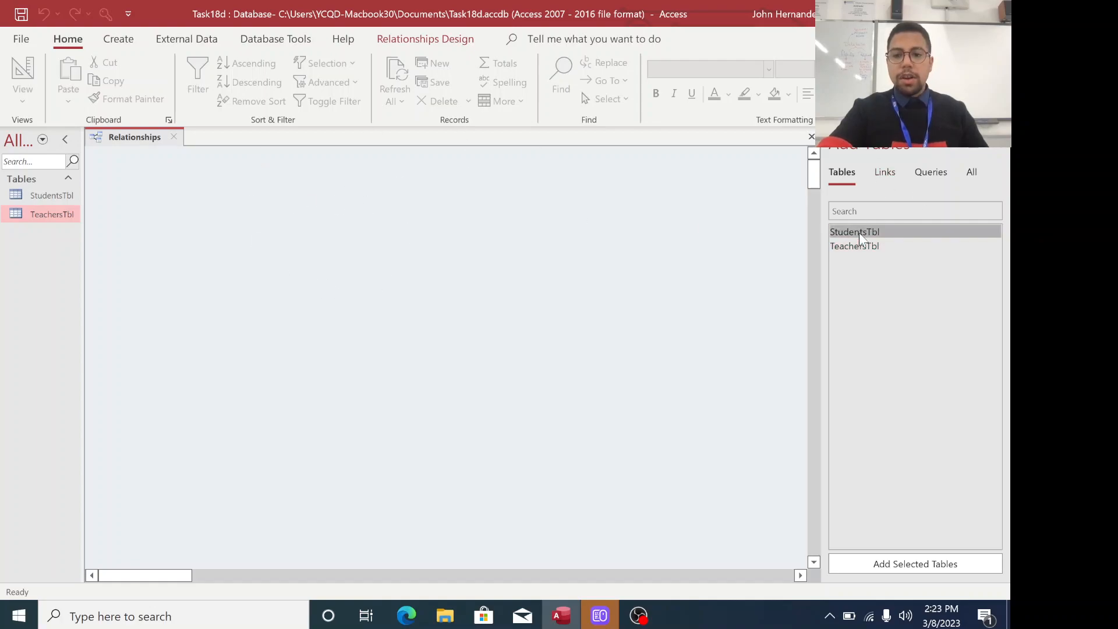
double_click(859, 246)
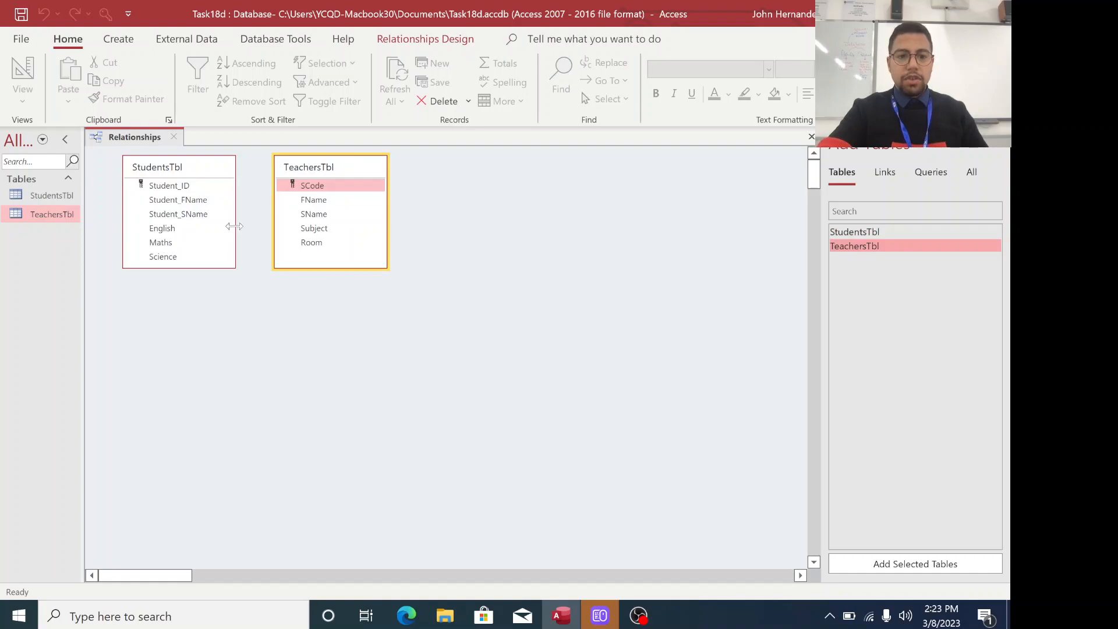
left_click_drag(367, 169, 473, 169)
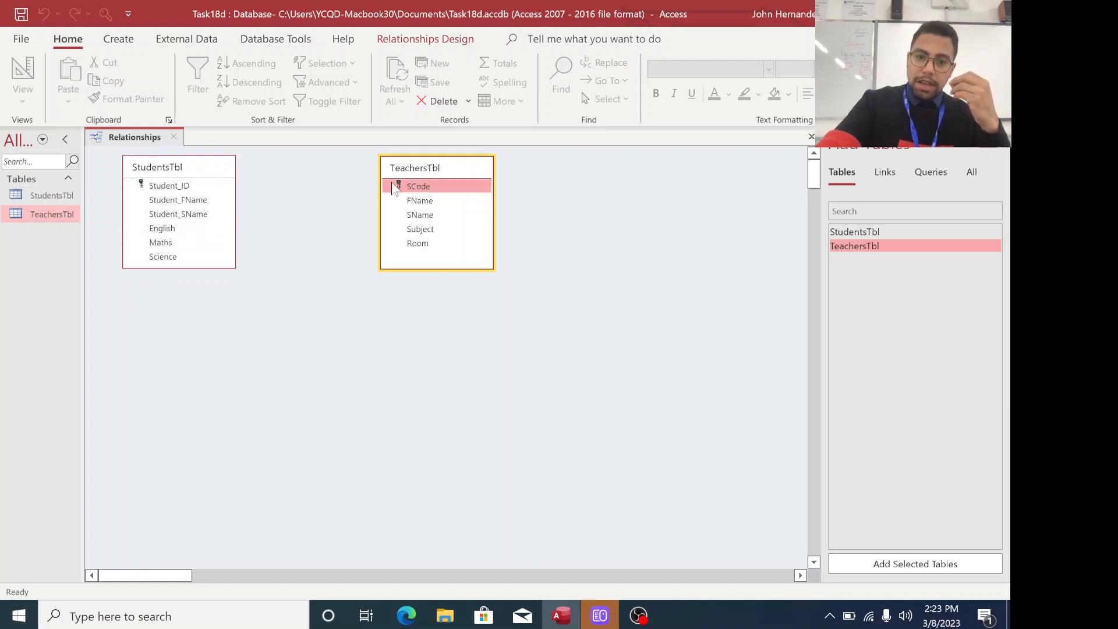
Create a one-to-many relationship from SCode in TeachersTbl to Maths in StudentsTbl, and move TeachersTbl closer to StudentsTbl.
left_click_drag(398, 184, 199, 252)
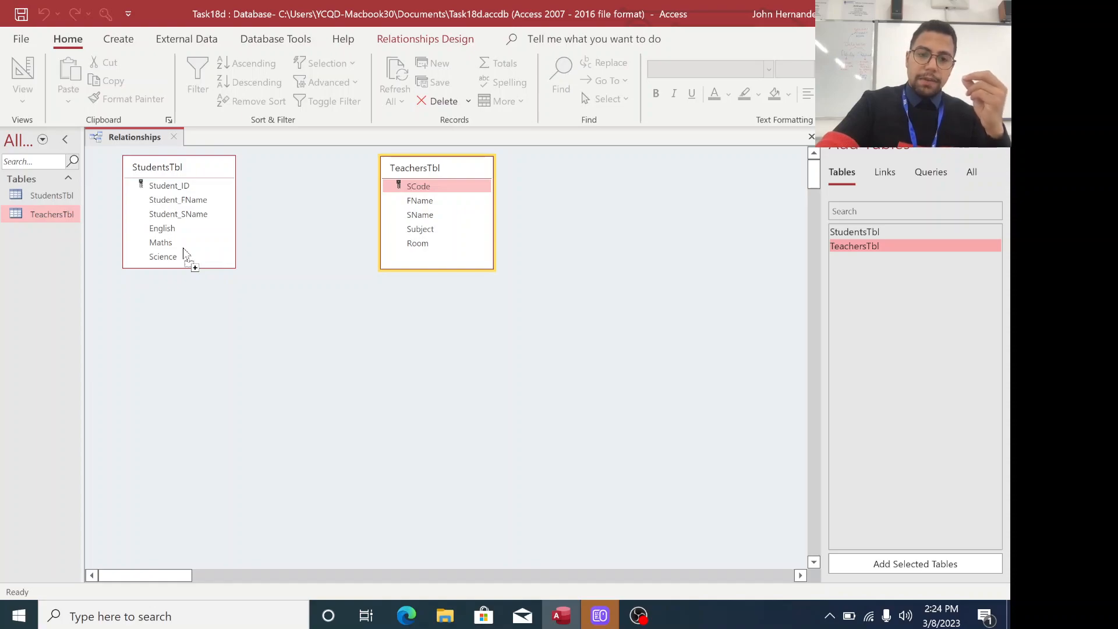
left_click_drag(183, 247, 167, 245)
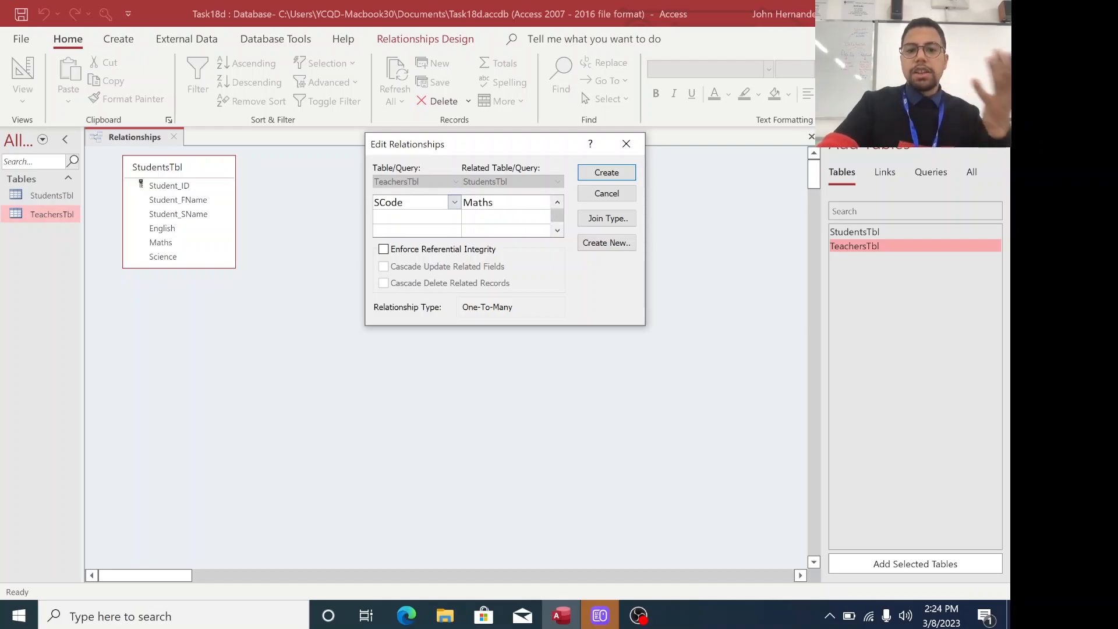
left_click(600, 175)
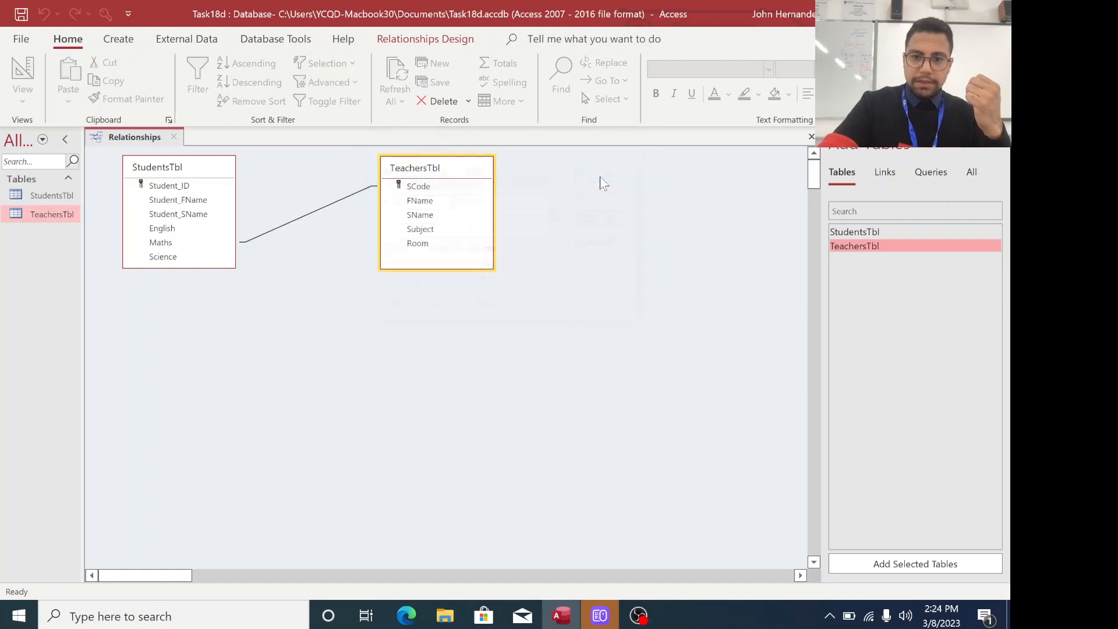
left_click_drag(406, 177, 349, 174)
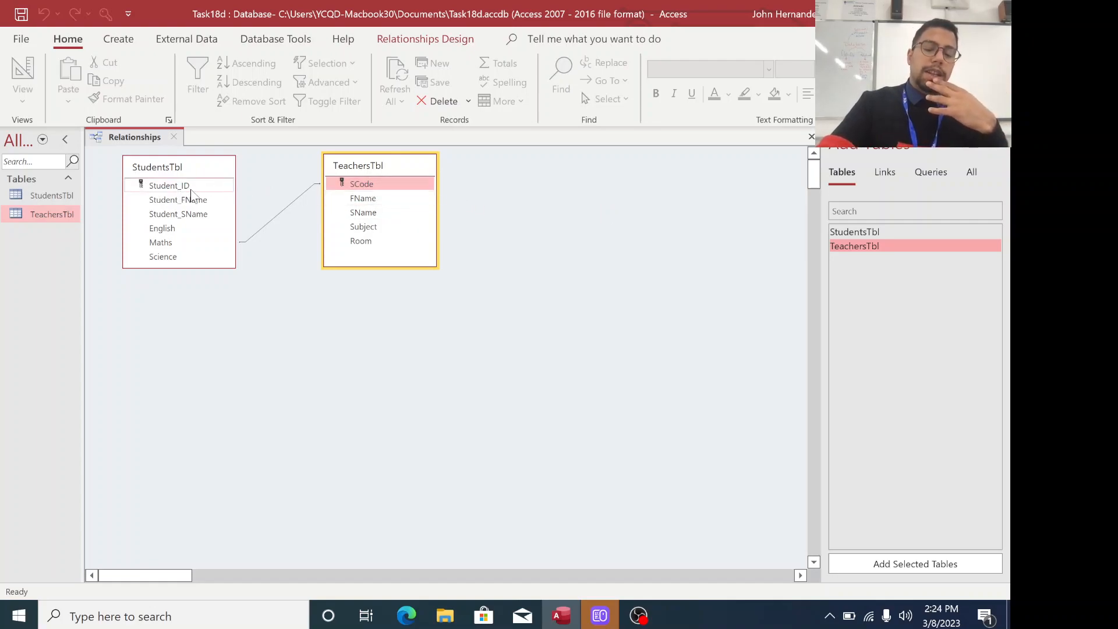
Open TeachersTbl in Design View to check its fields, and return to the relationships layout.
double_click(54, 213)
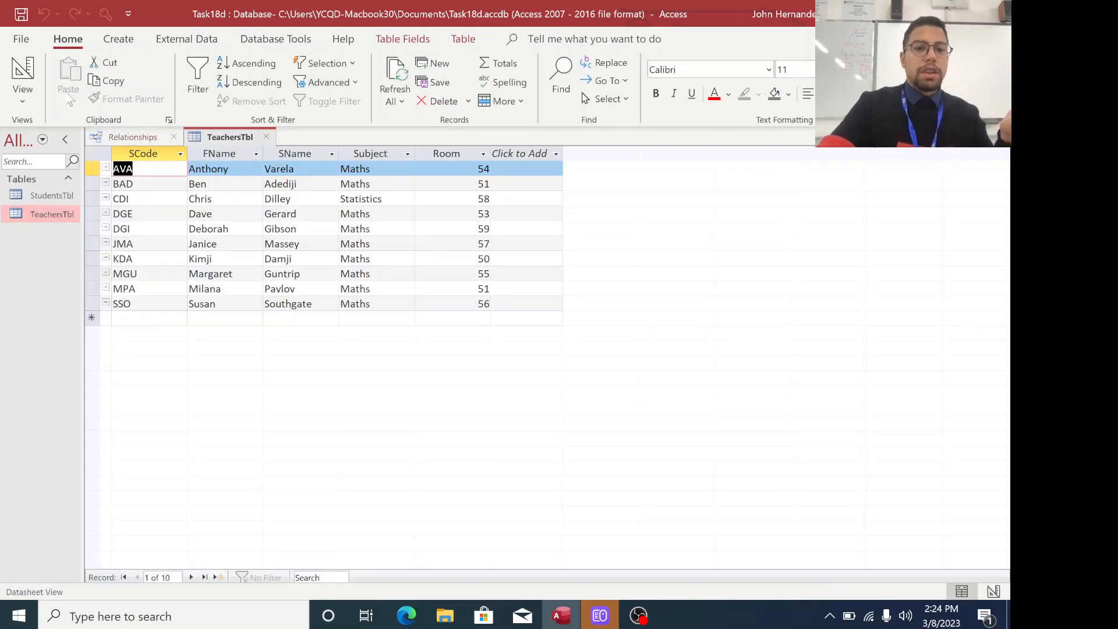
left_click(23, 72)
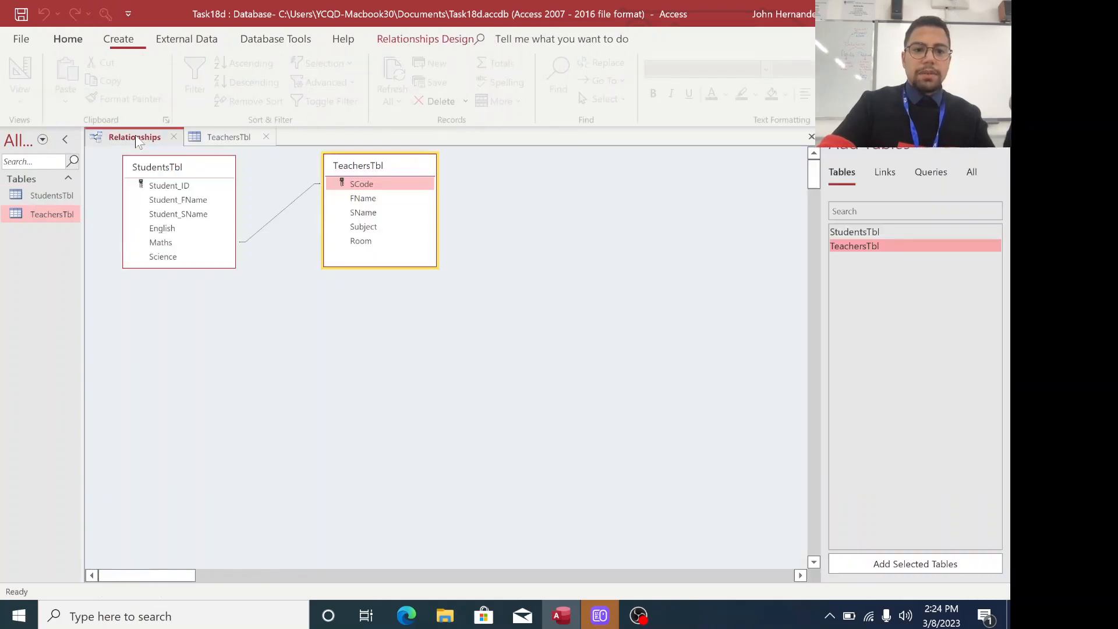
left_click(132, 137)
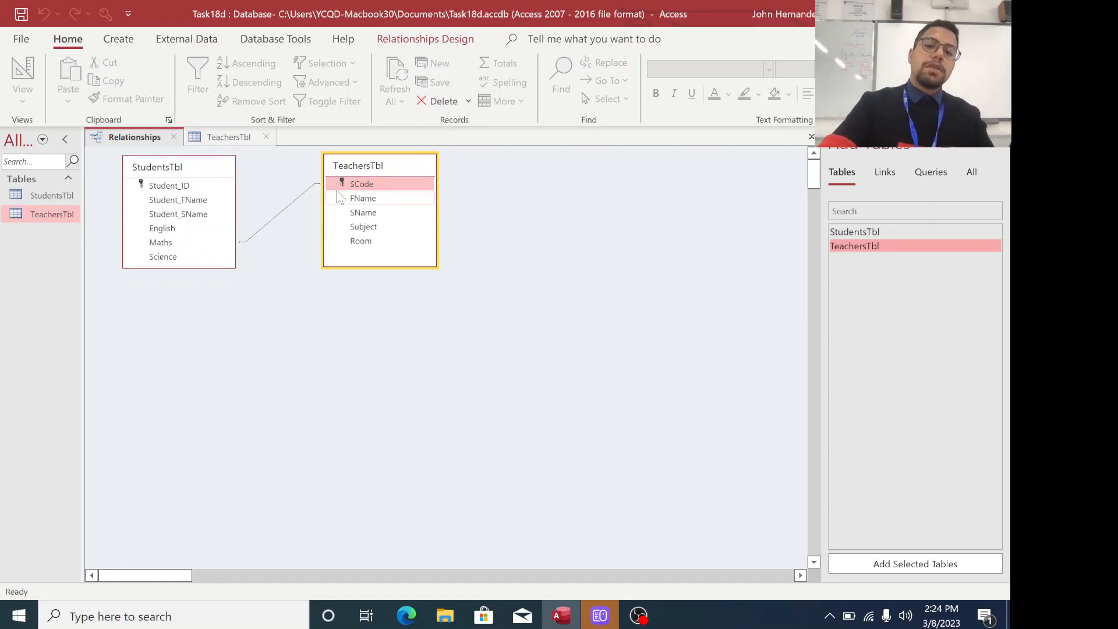
Review the field pairing of the relationship between TeachersTbl and StudentsTbl, keeping Maths as the related field.
double_click(278, 214)
left_click(501, 202)
left_click(543, 202)
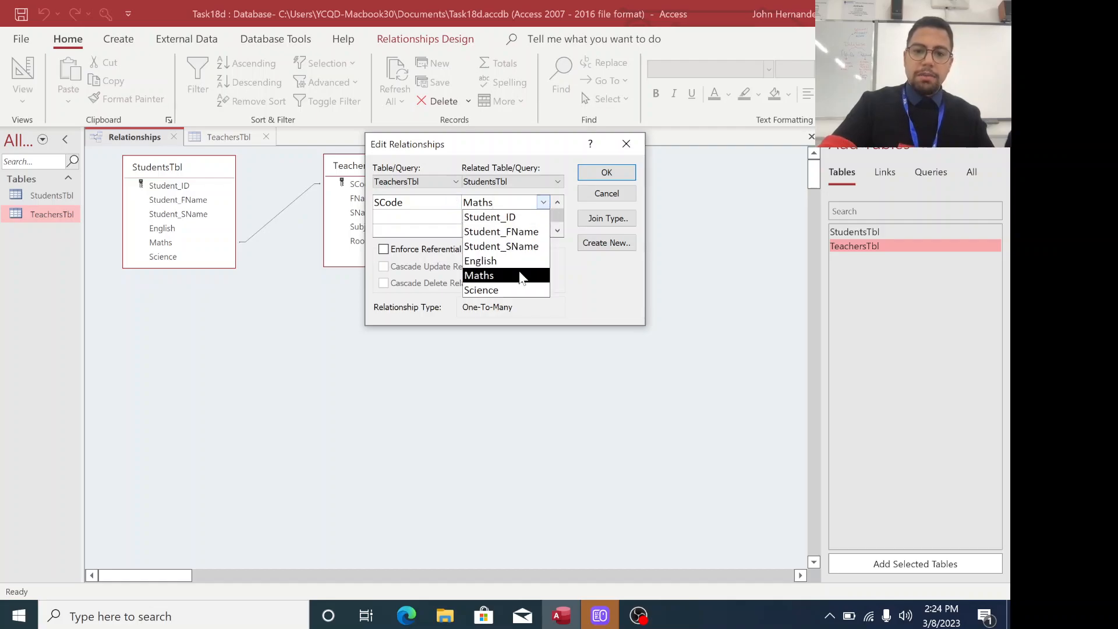
left_click(478, 269)
left_click(606, 172)
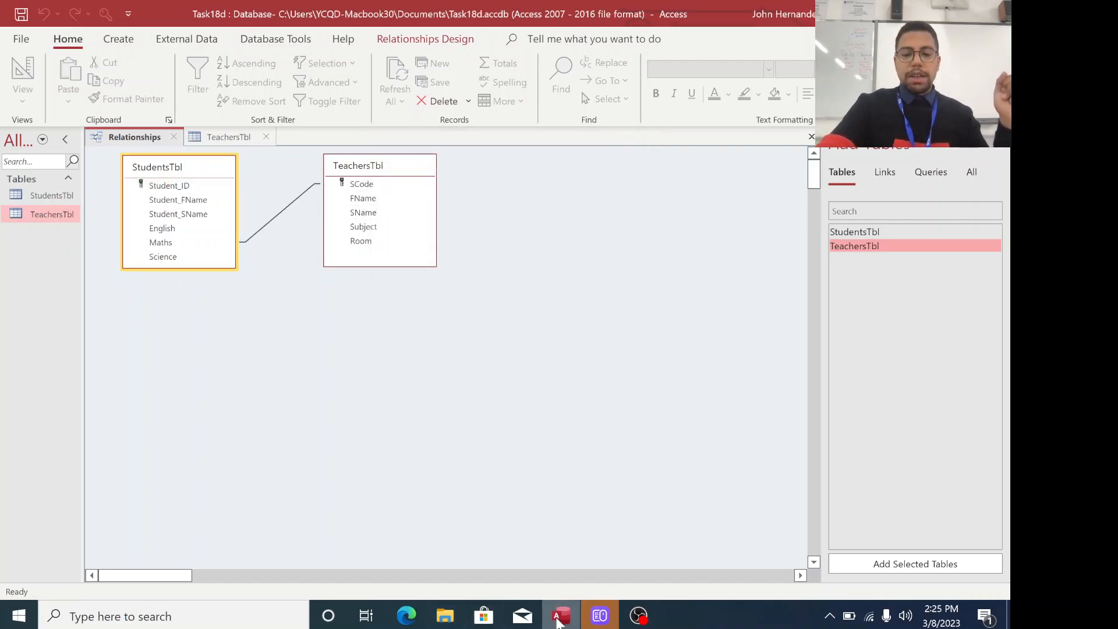
Switch to the textbook PDF in Edge and read the Activity 18c instructions, checking the source files in the Chapter18 folder.
left_click(418, 618)
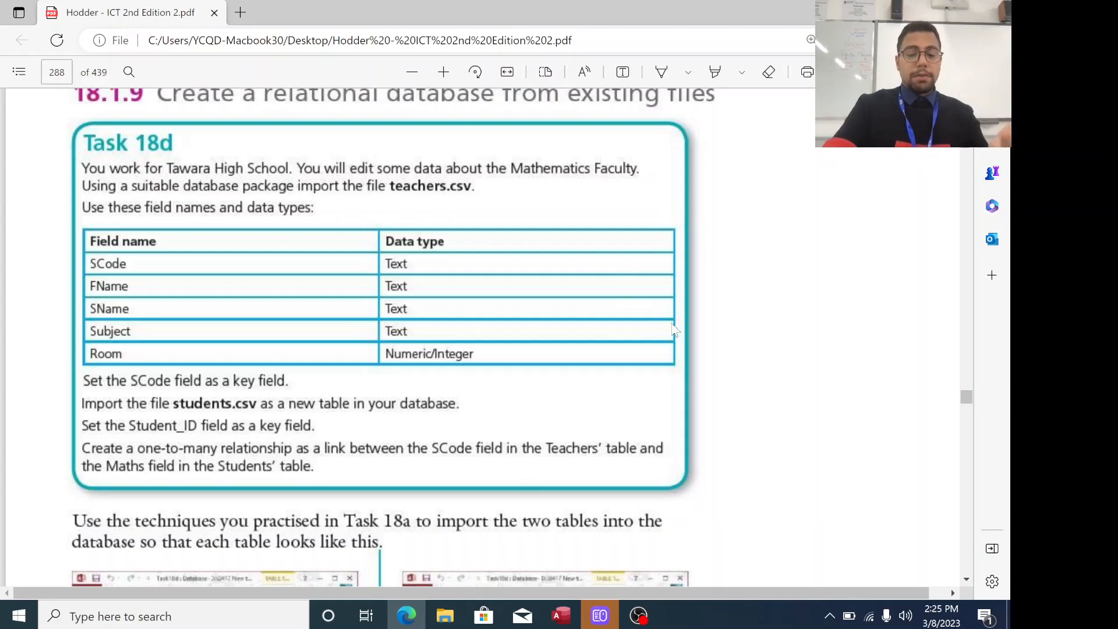
scroll(701, 330, "down", 15)
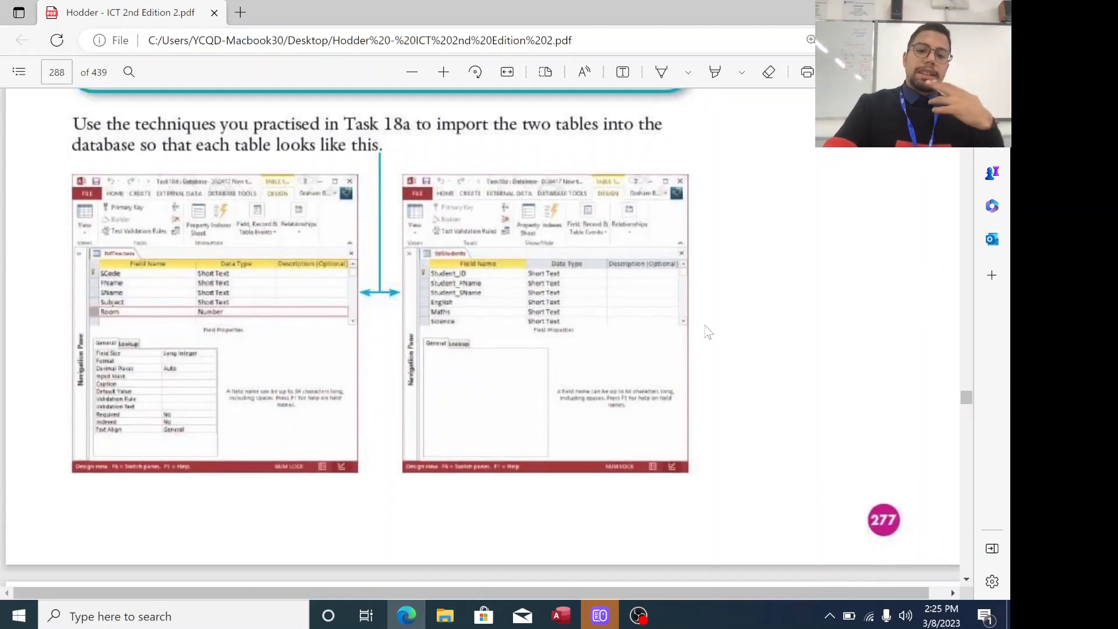
scroll(707, 331, "down", 15)
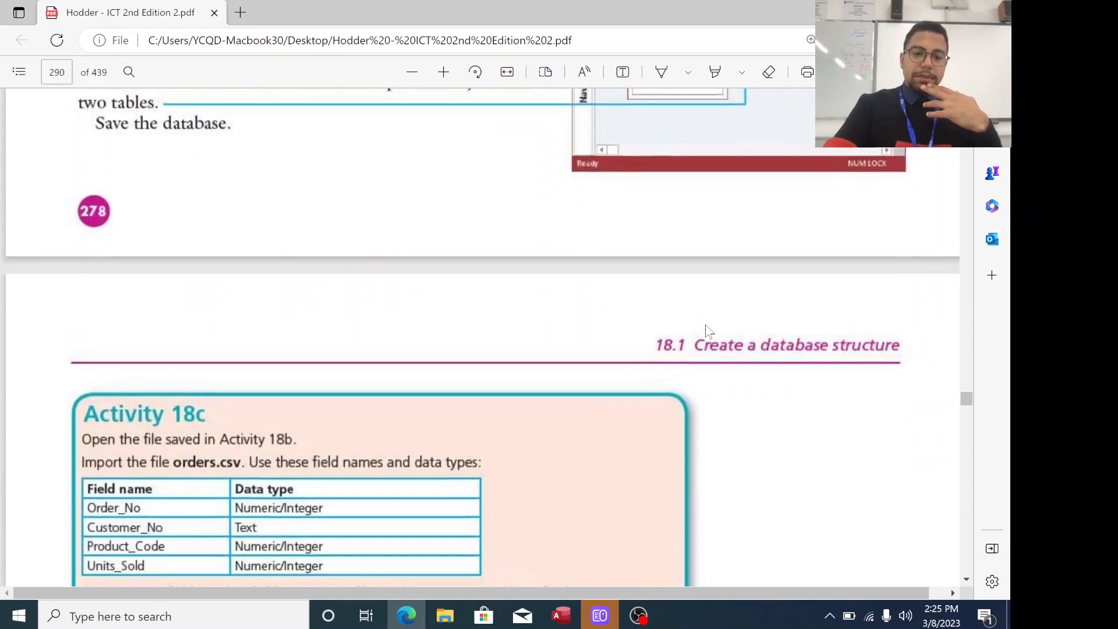
scroll(709, 330, "up", 1)
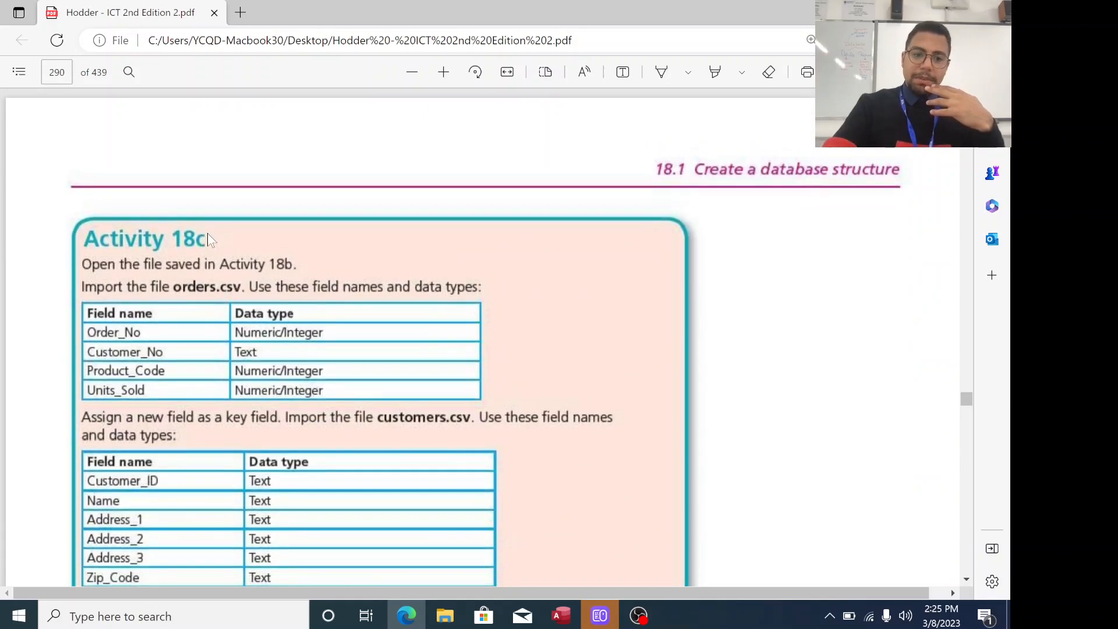
scroll(271, 275, "down", 3)
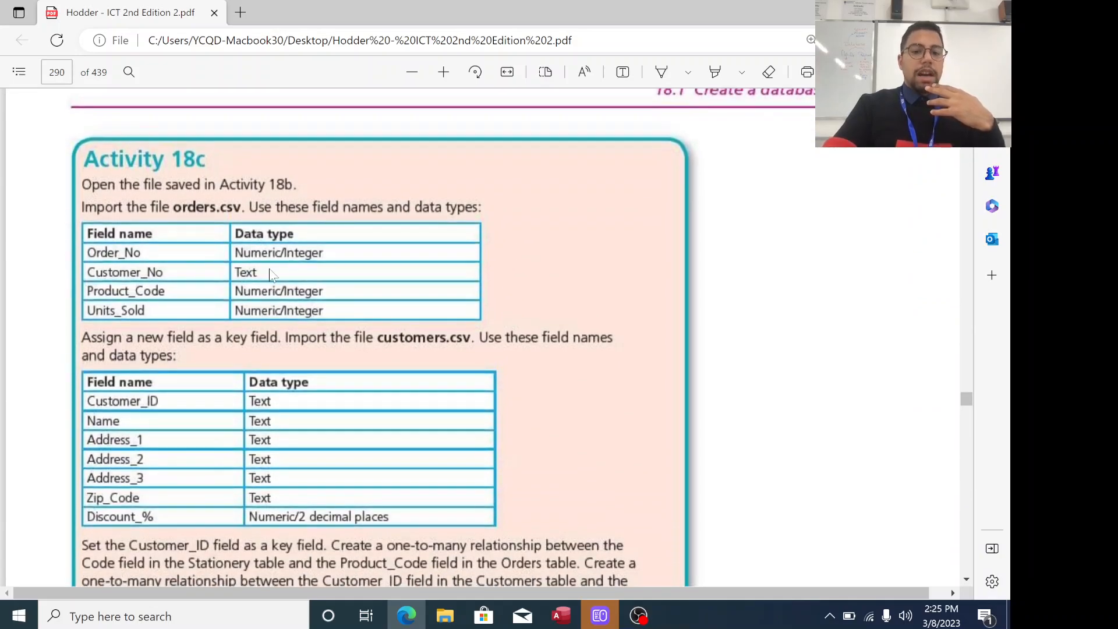
left_click(446, 617)
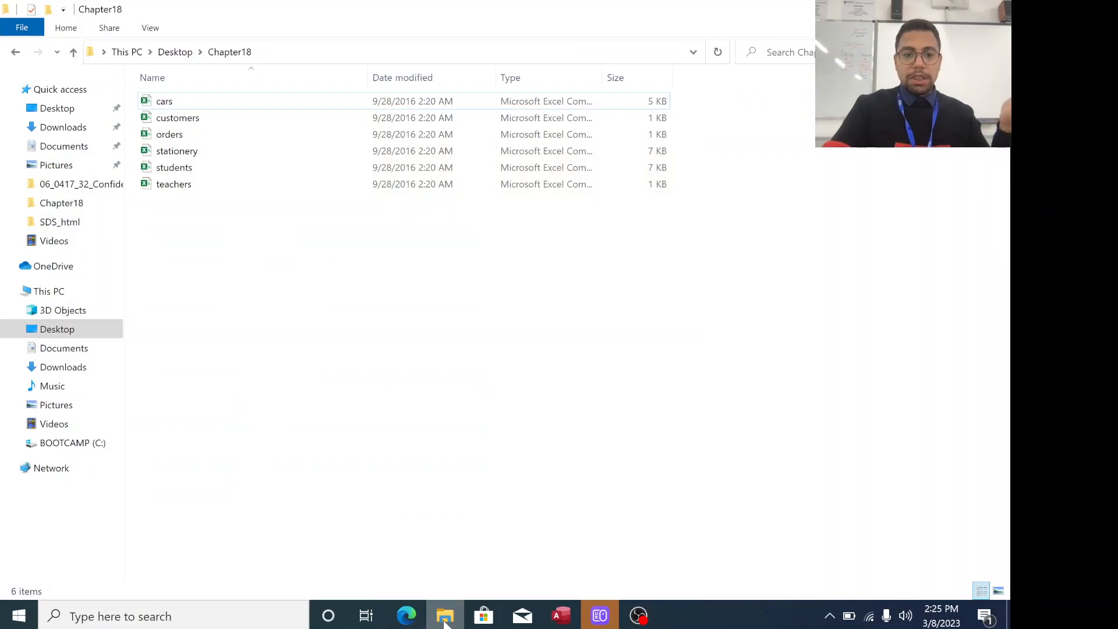
left_click(445, 616)
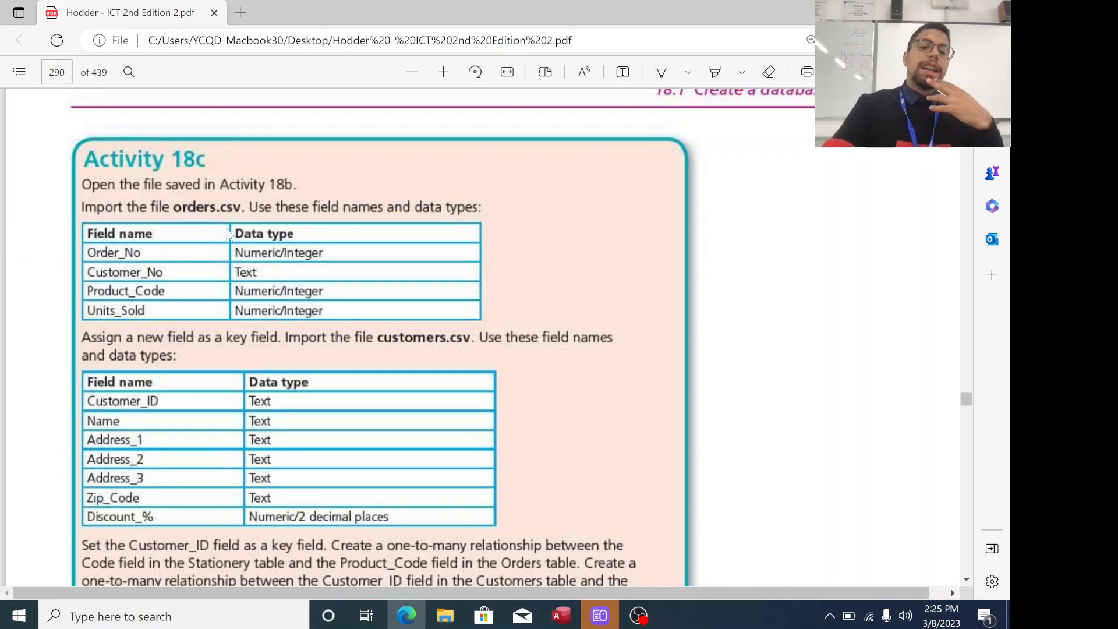
scroll(214, 285, "down", 5)
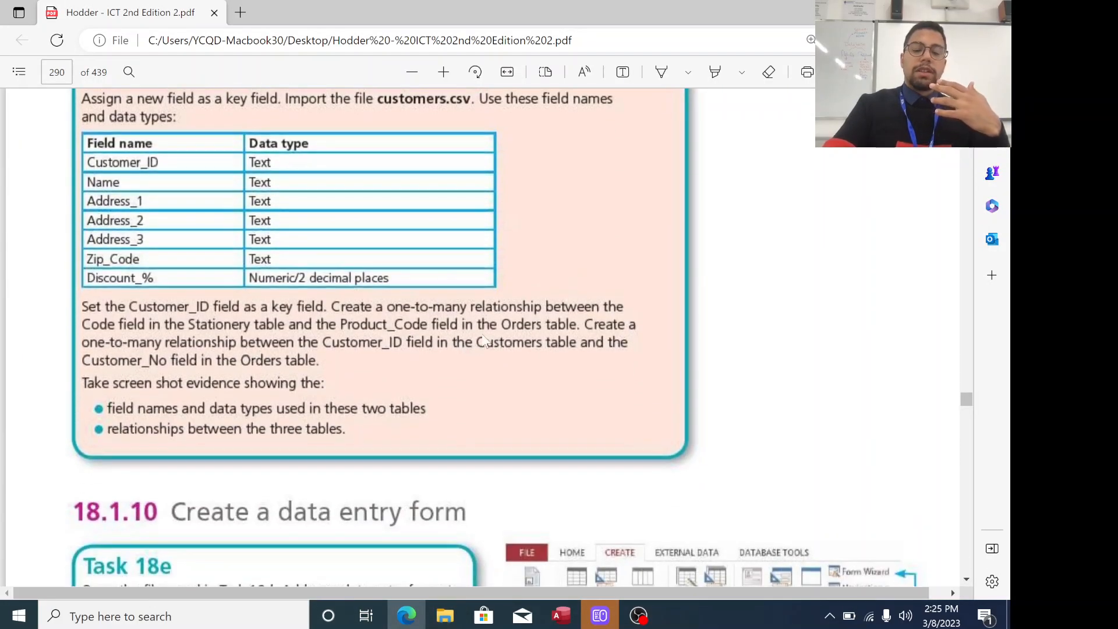
scroll(474, 337, "up", 2)
scroll(507, 341, "up", 5)
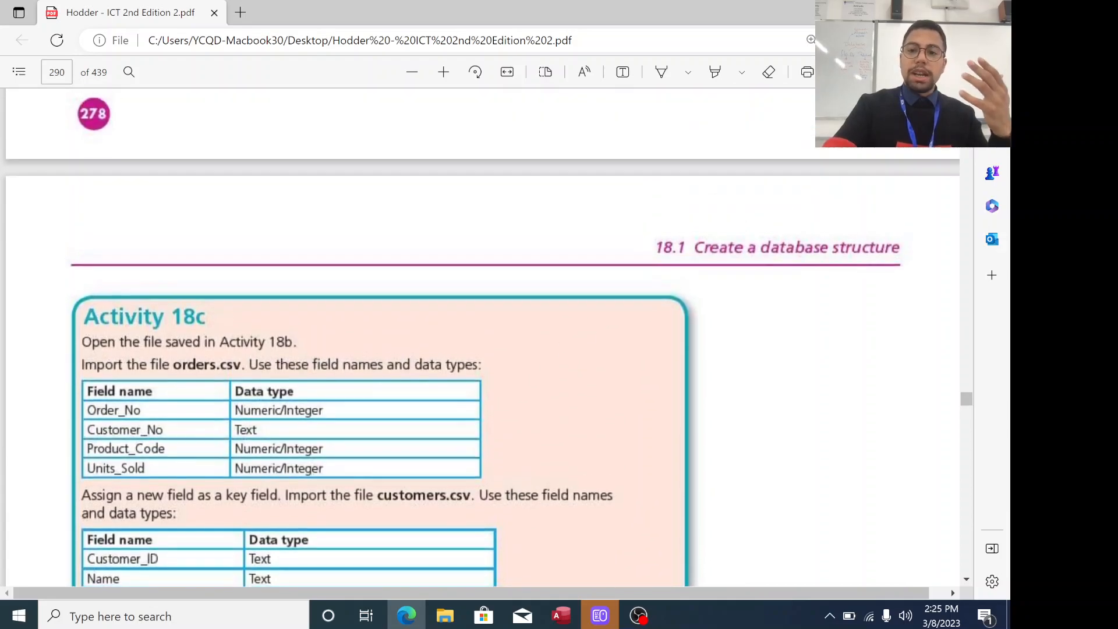
Switch back to Access and review the field names and data types of TeachersTbl alongside the table relationships.
key("alt+Tab")
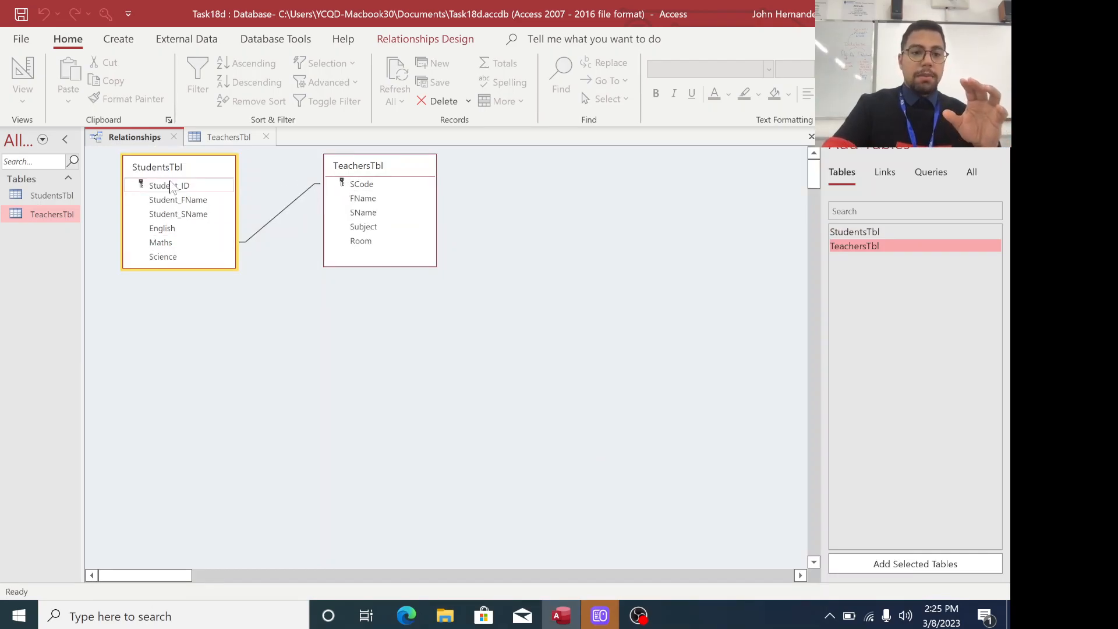
left_click(198, 137)
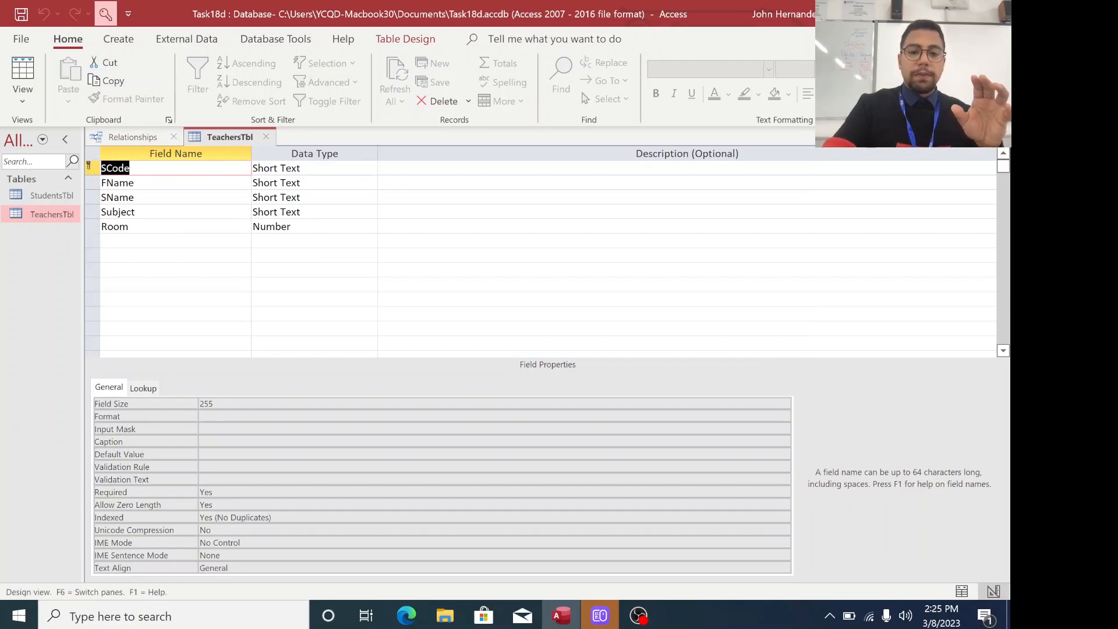
left_click(140, 139)
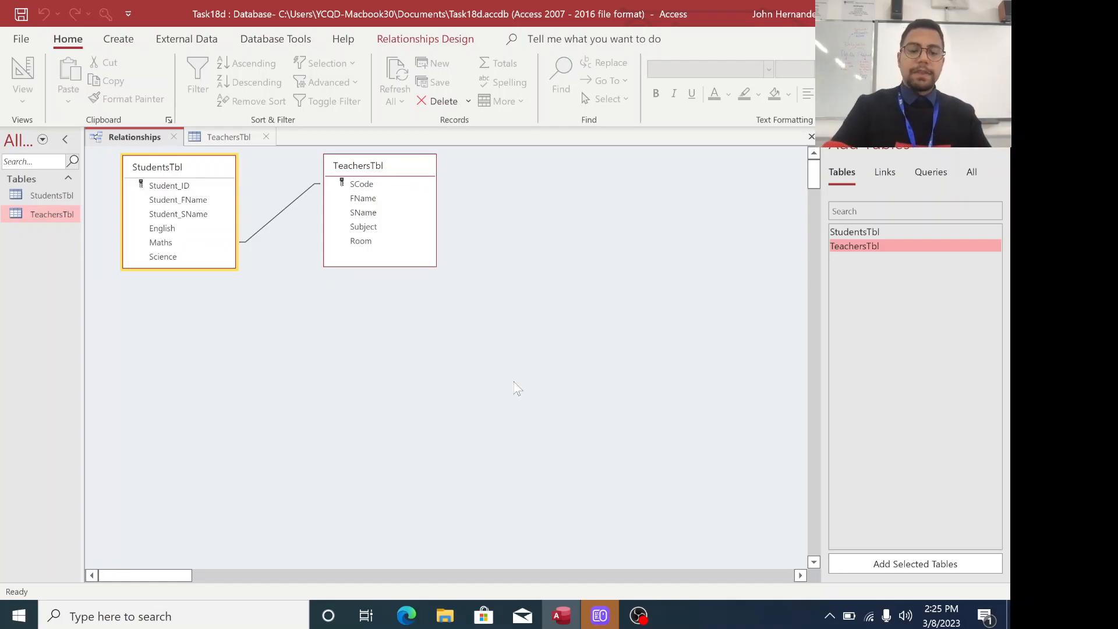
key("alt+Tab")
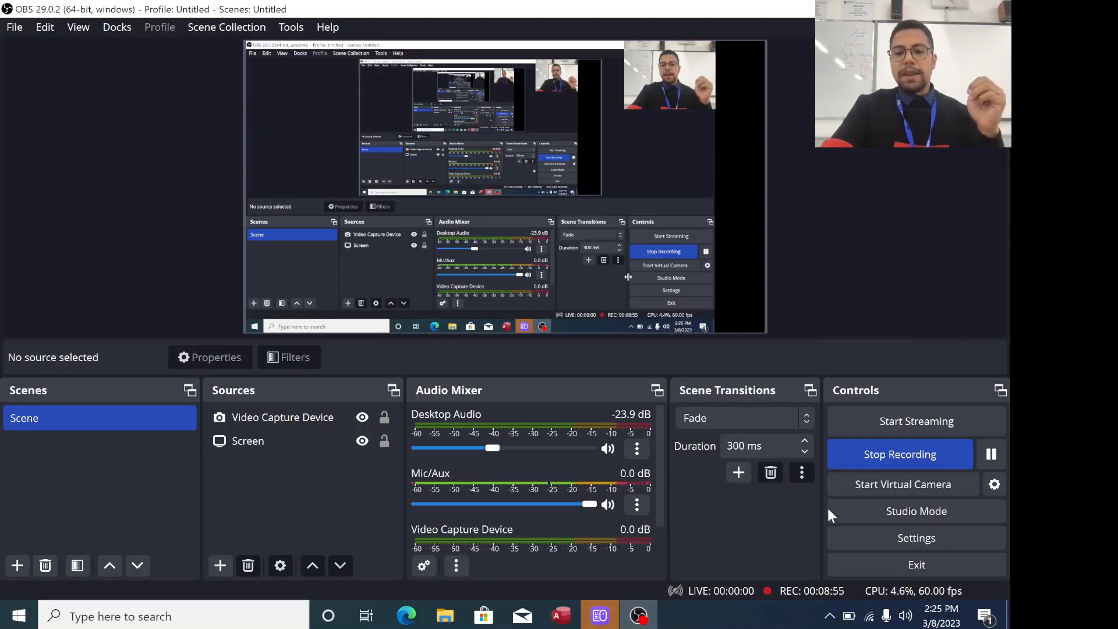